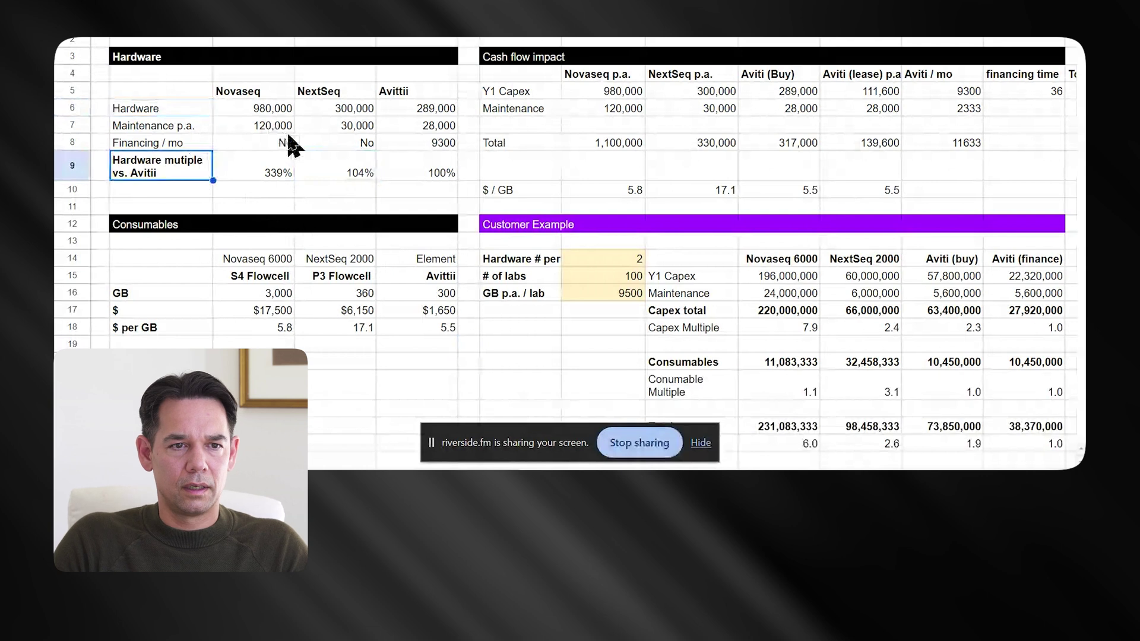
Examine the hardware prices of the Novaseq, NextSeq and Avittii in the Hardware table
key("Down")
left_click(221, 132)
key("Left")
key("Up")
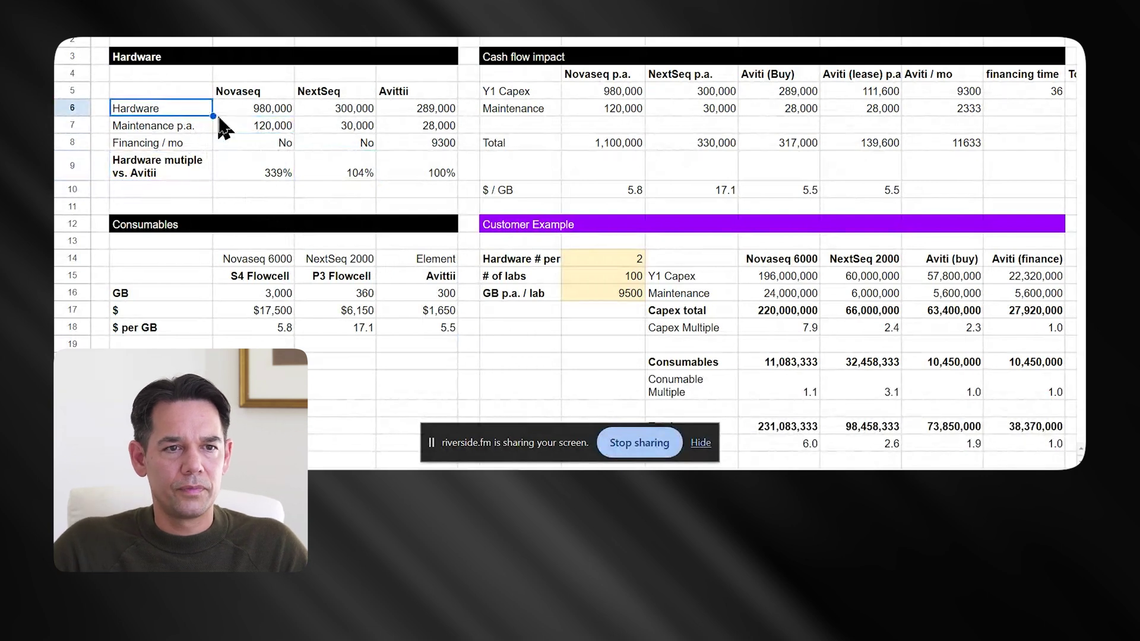
key("Up")
key("Right")
key("Down")
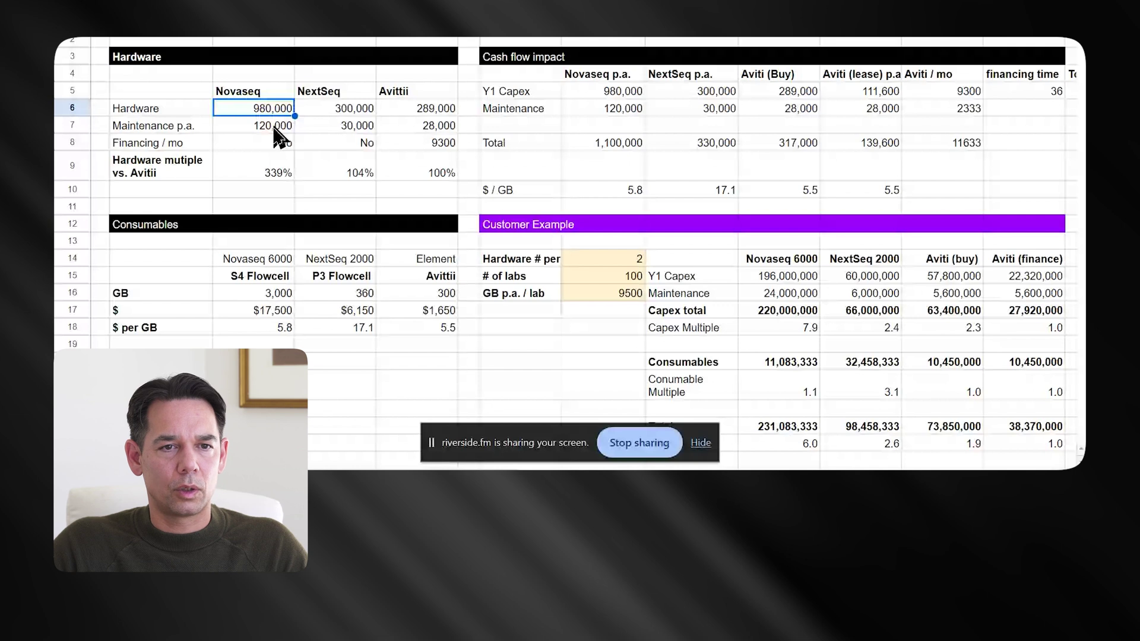
key("Right")
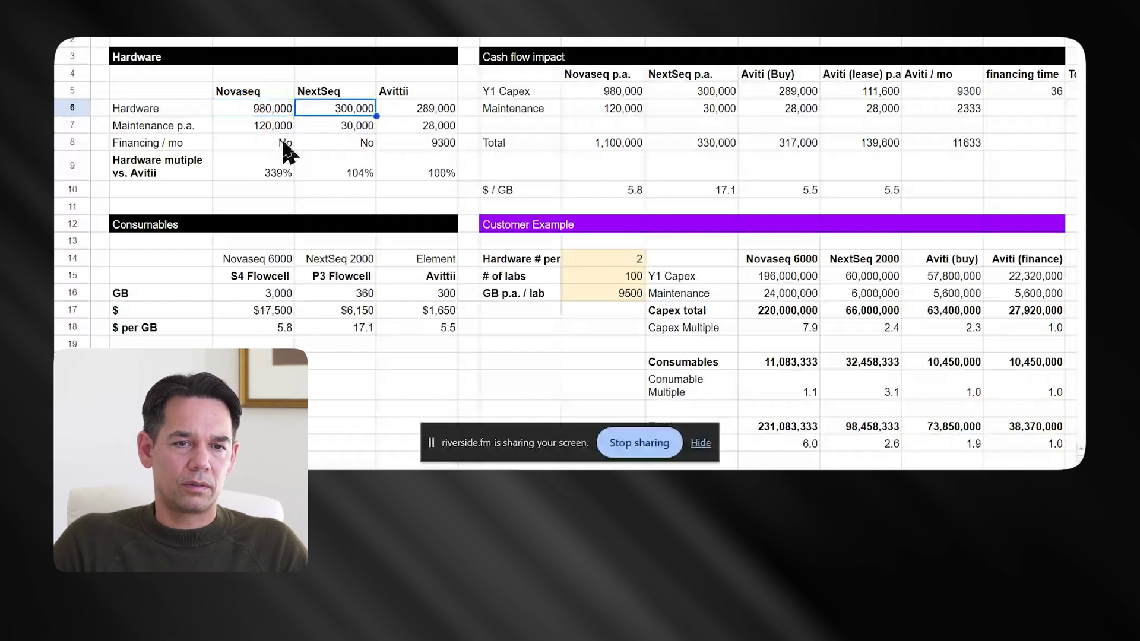
key("Right")
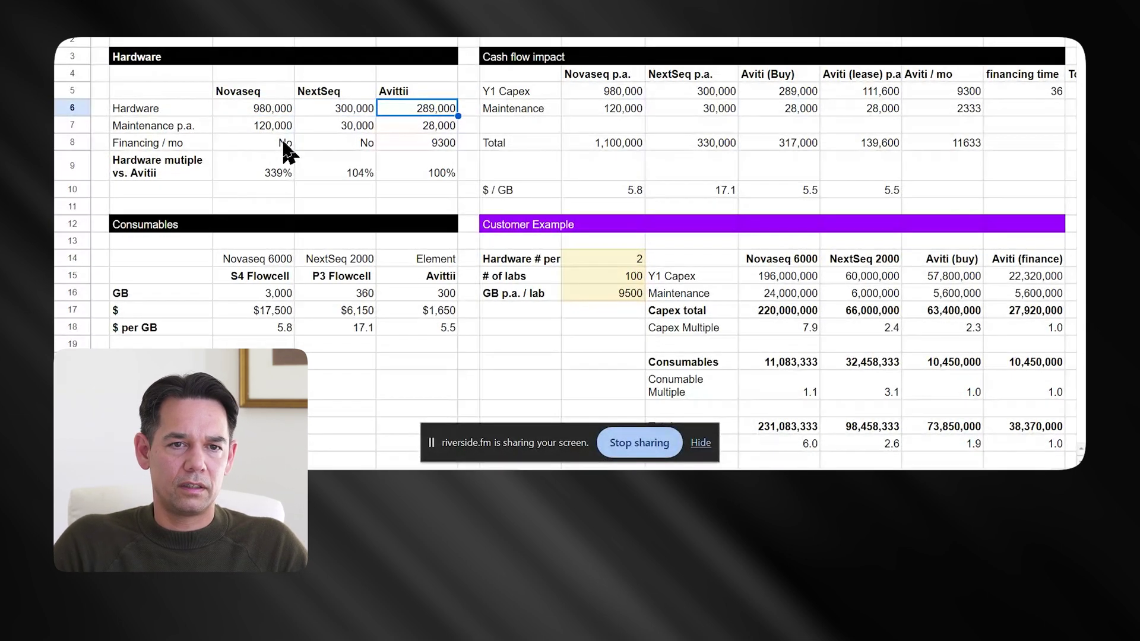
Correct the "Avittii" column header in the Hardware table to "Aviti"
left_click(400, 92)
double_click(400, 92)
key("BackSpace")
key("BackSpace")
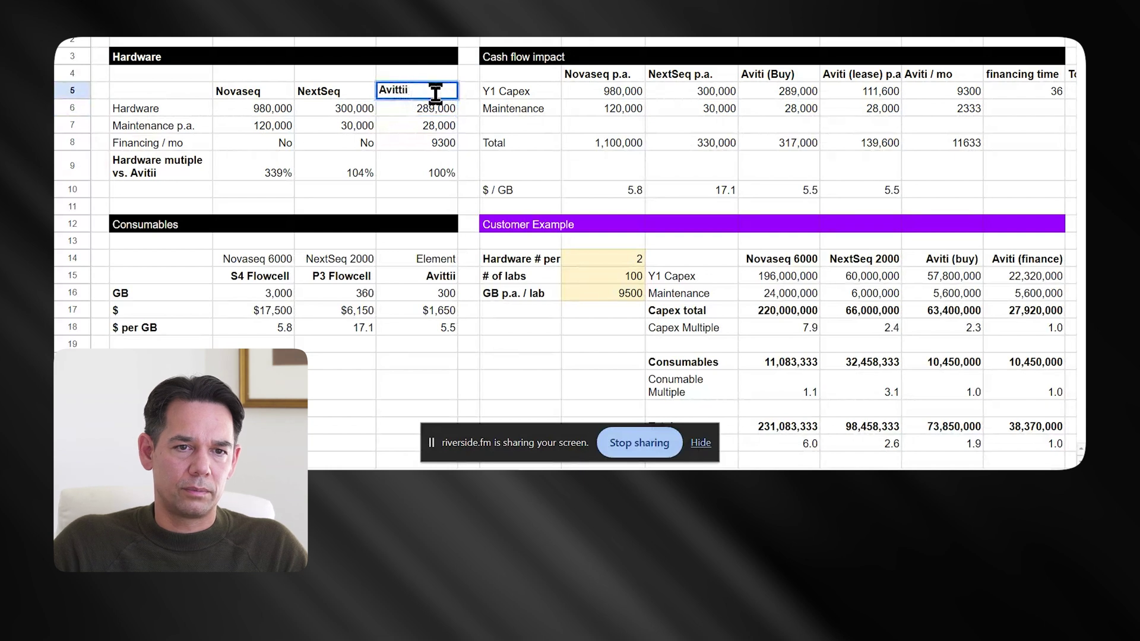
left_click(293, 202)
Compare the yearly maintenance costs of the three sequencers and check the Novaseq financing entry
key("Up")
key("Up")
key("Up")
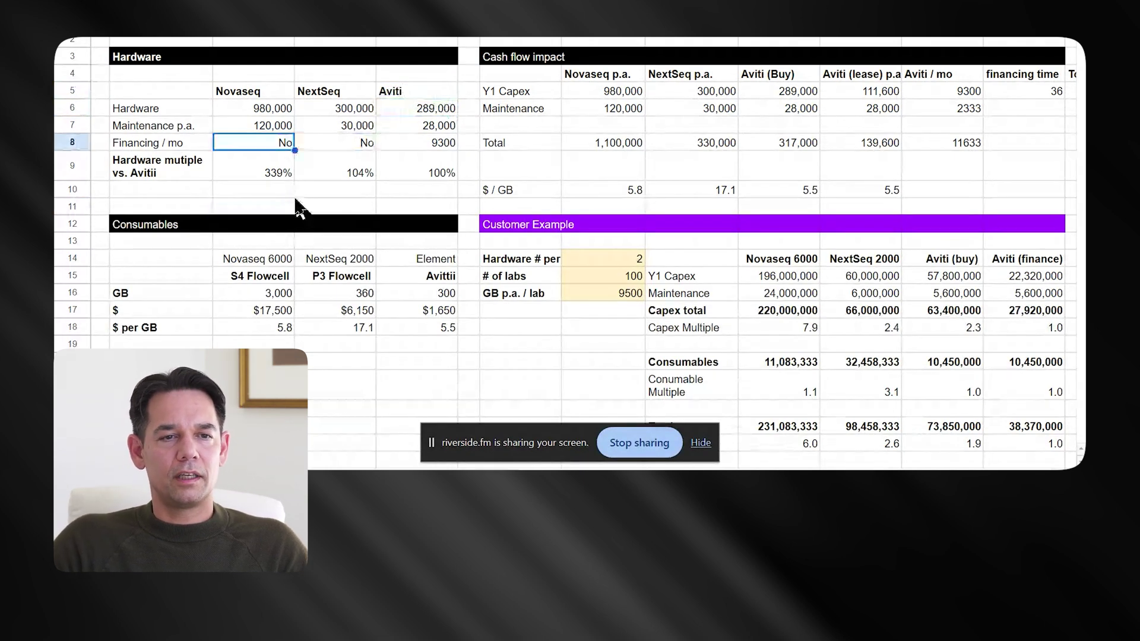
key("Up")
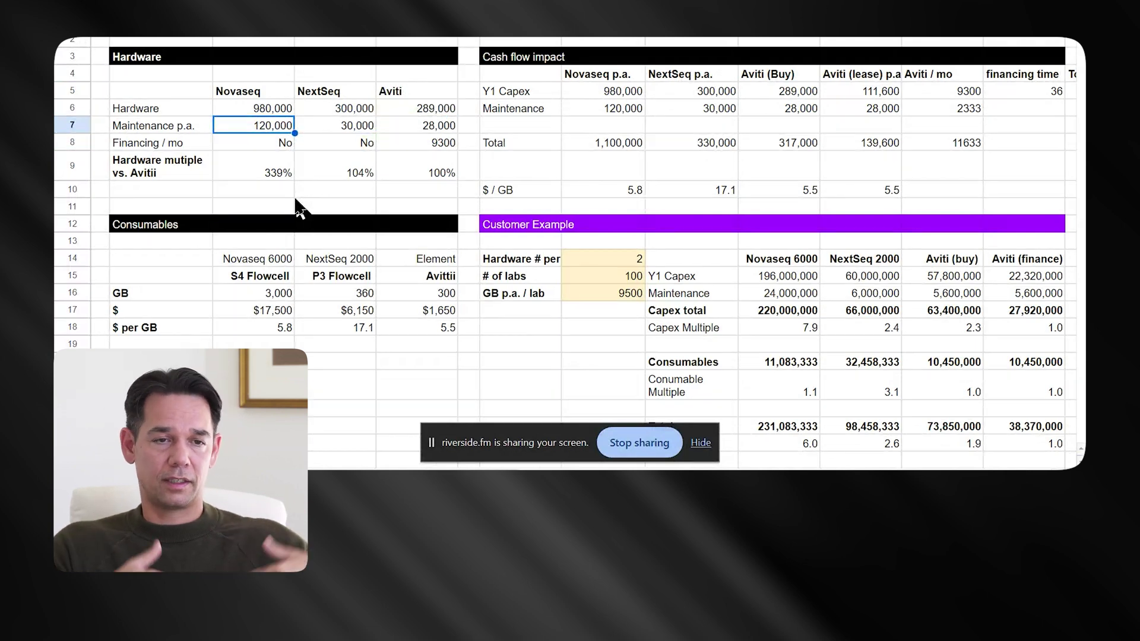
key("Right")
key("Right")
key("Left")
key("Left")
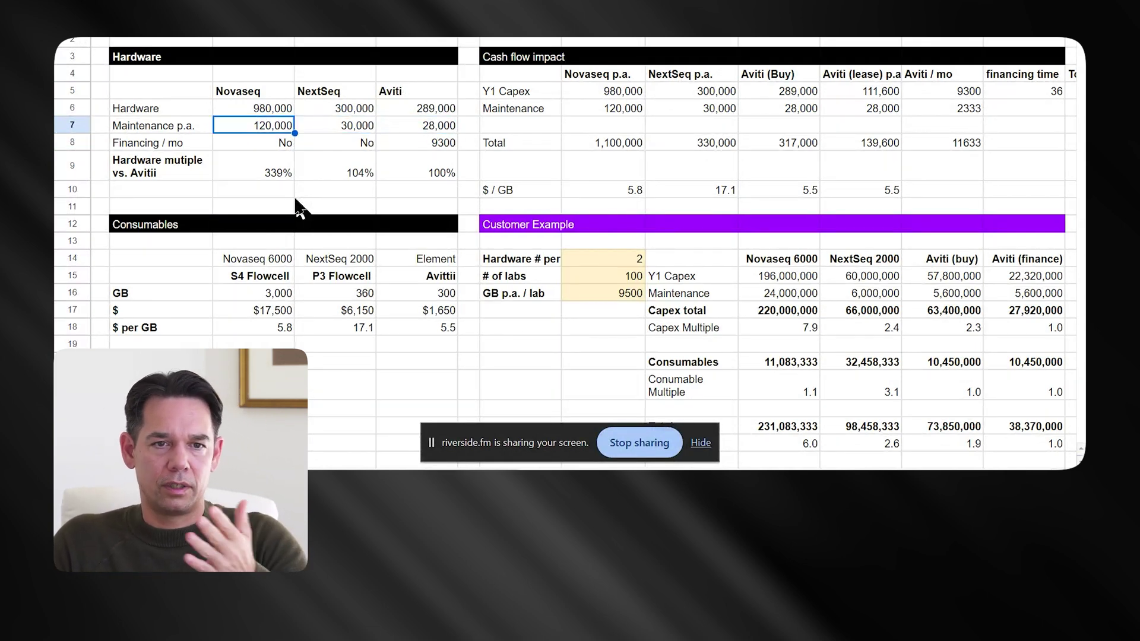
key("Down")
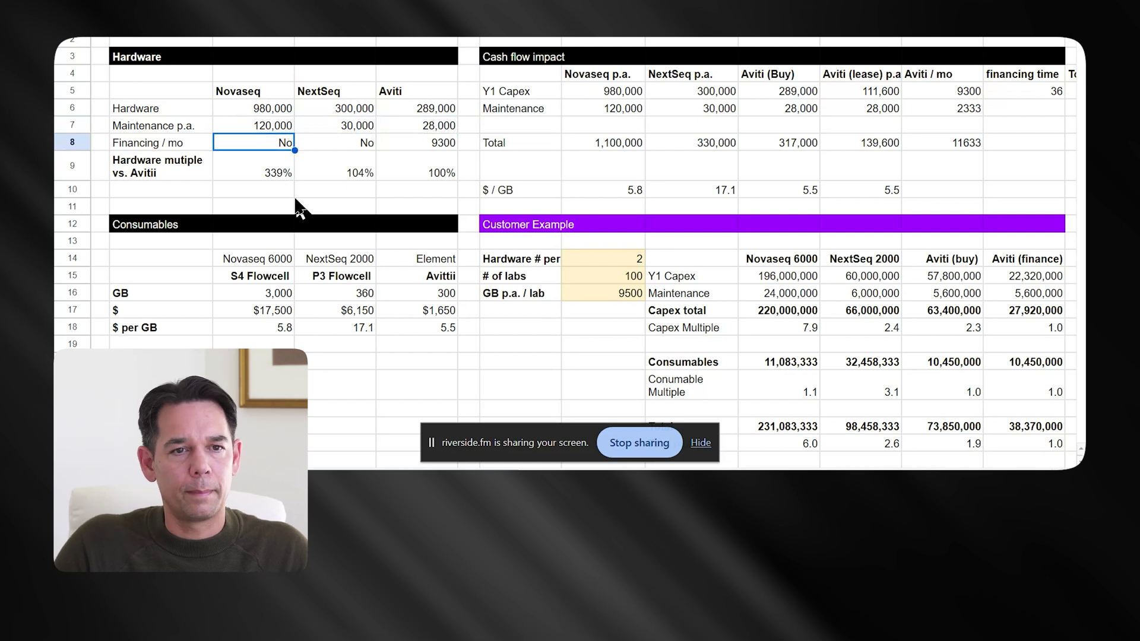
Compare the hardware multiples versus Aviti for the Novaseq, NextSeq and Aviti
key("Down")
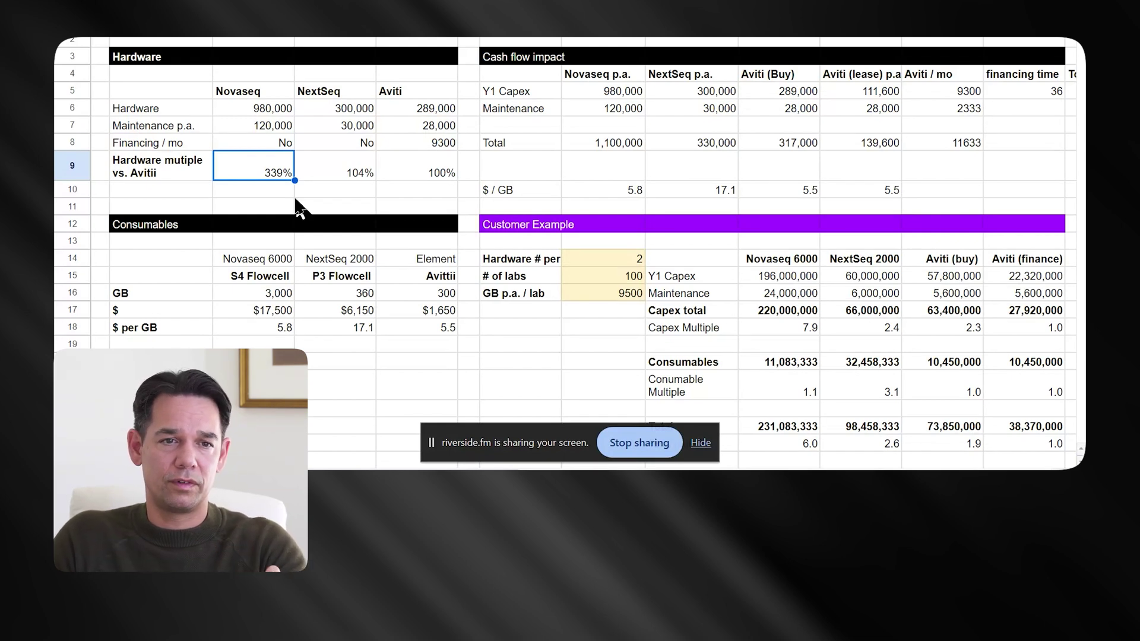
key("Right")
key("Right")
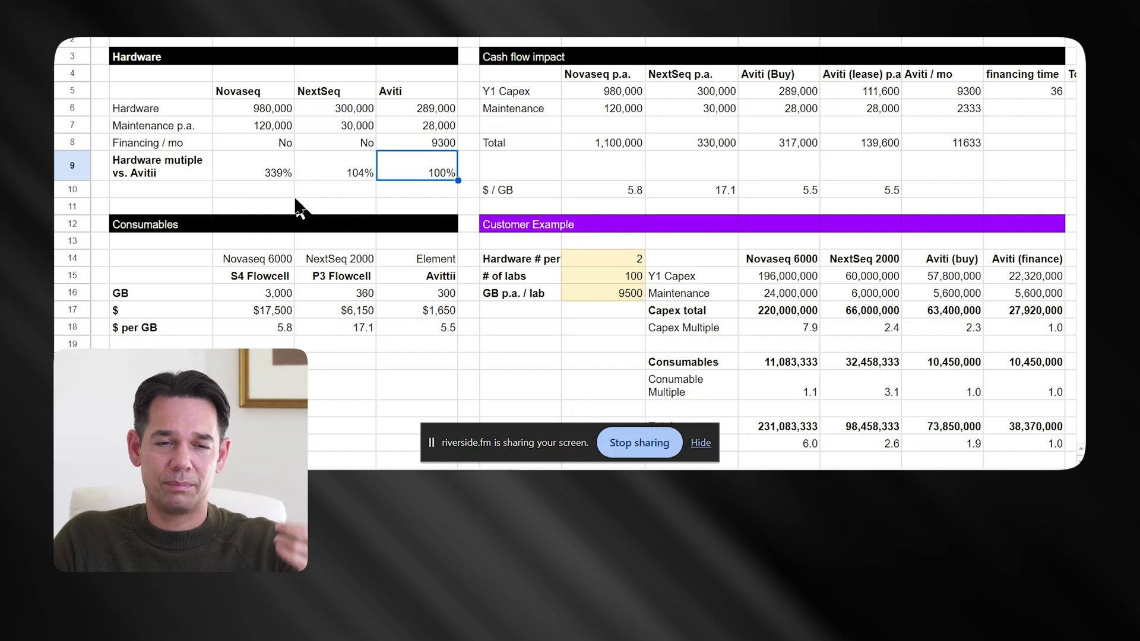
key("Left")
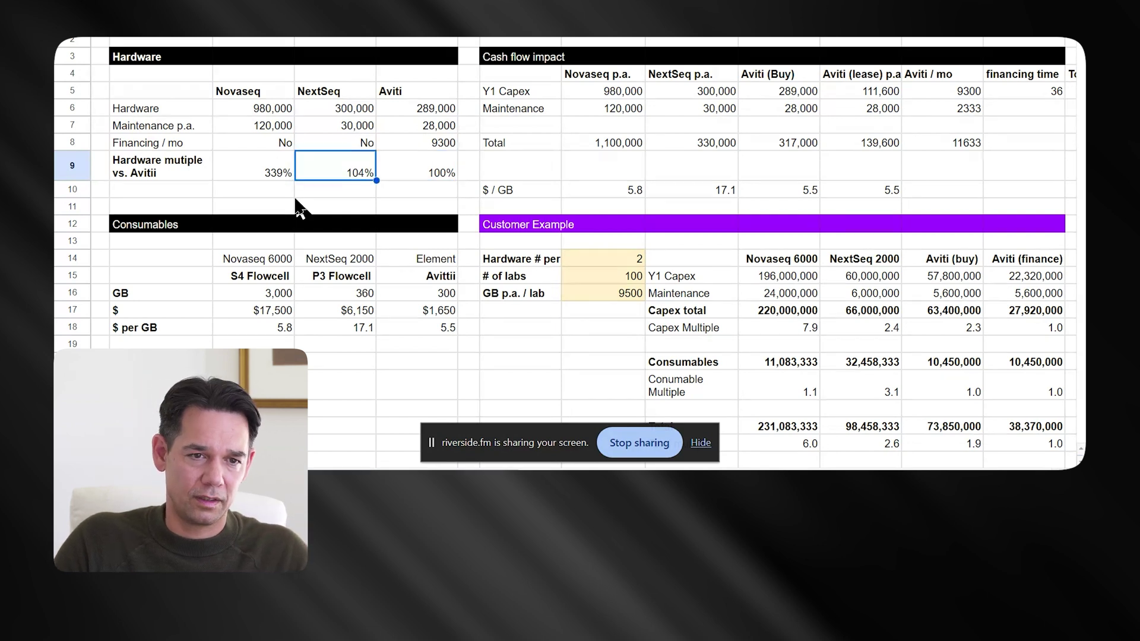
key("Left")
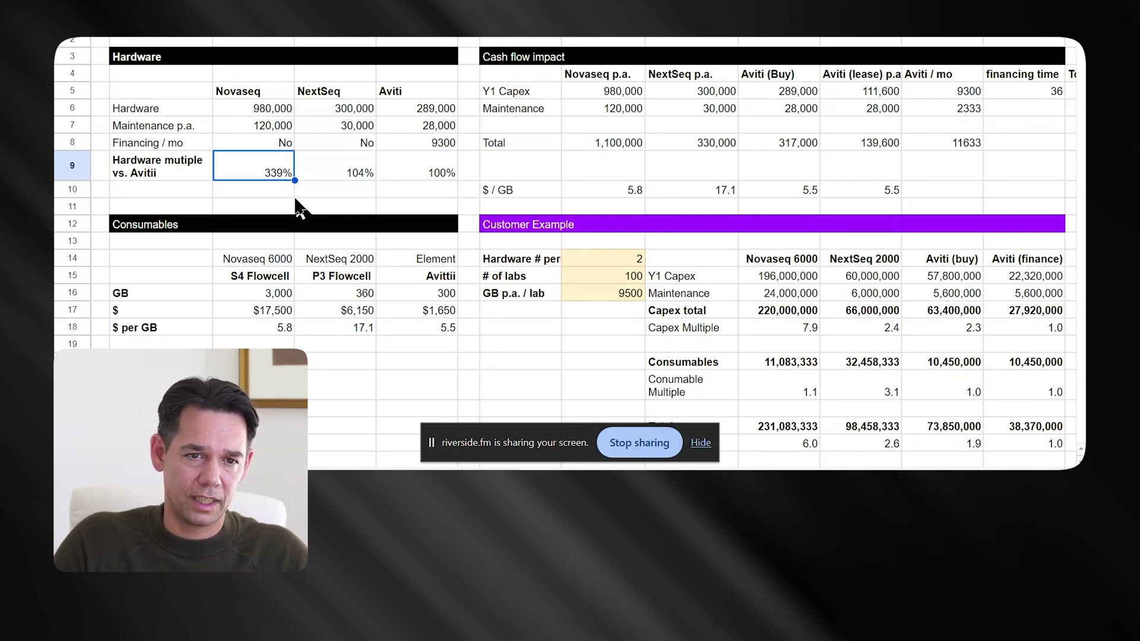
key("Right")
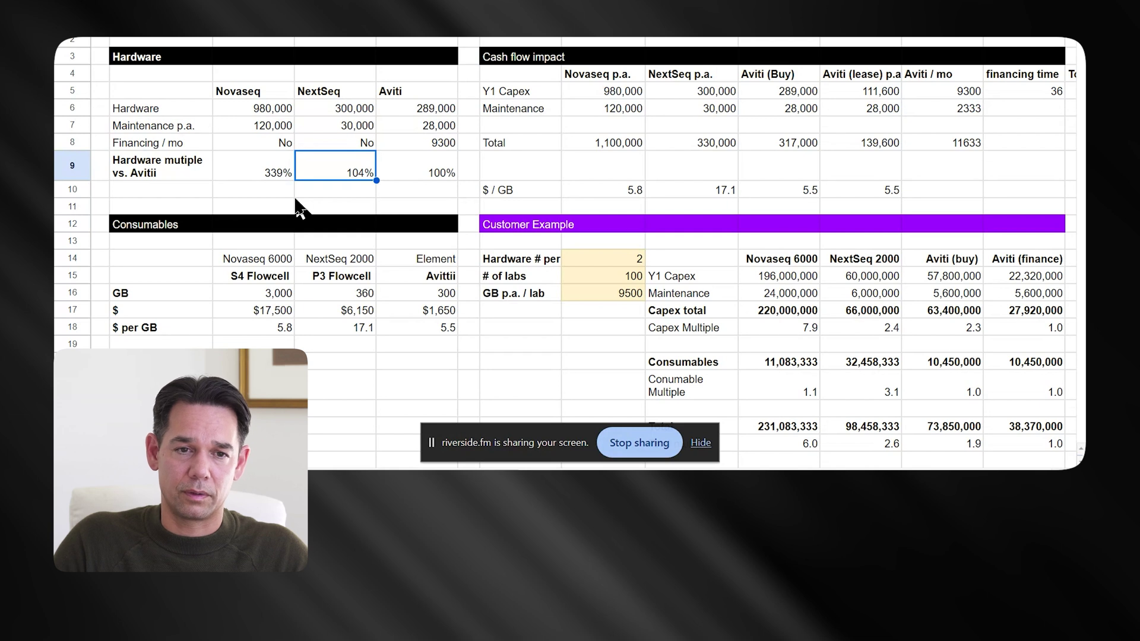
Examine the Consumables table, going through the Novaseq 6000 flowcell, GB, price and $ per GB rows
key("Down")
key("Down")
key("Down")
key("Down")
key("Down")
key("Down")
key("Down")
key("Down")
key("Down")
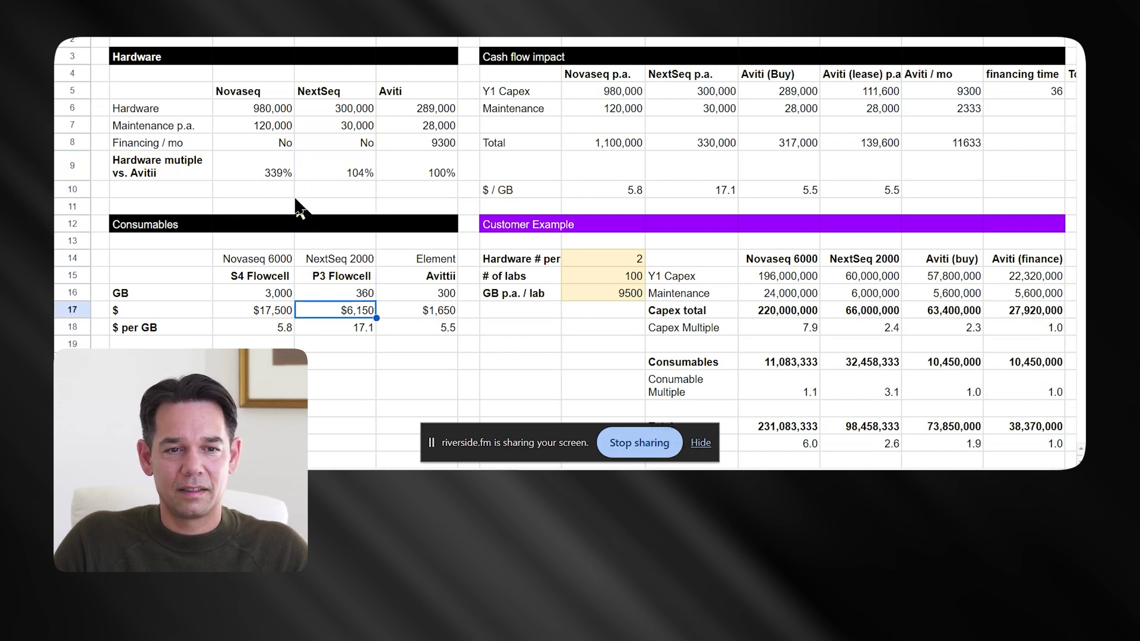
key("Left")
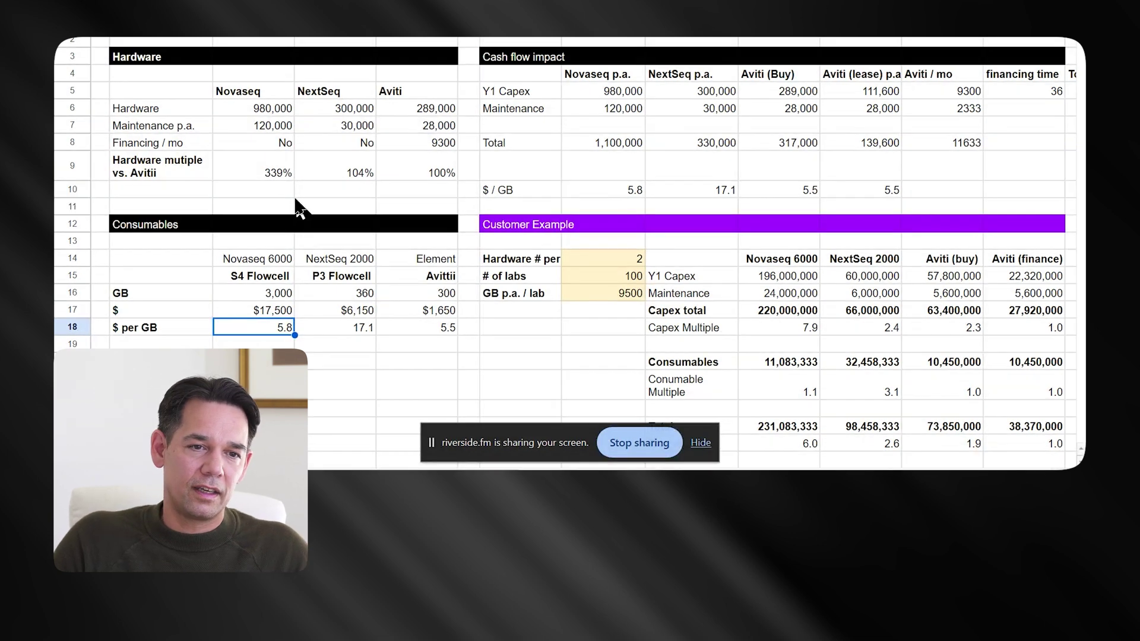
key("Up")
key("Up")
key("Up")
key("Up")
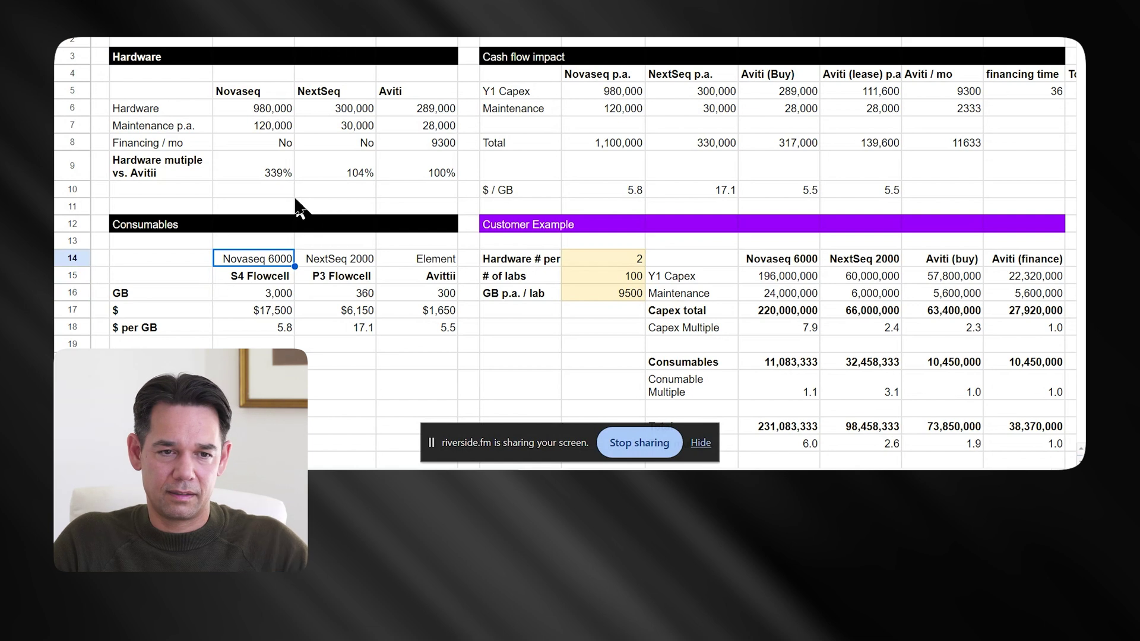
key("Down")
key("Down")
key("Down")
key("Down")
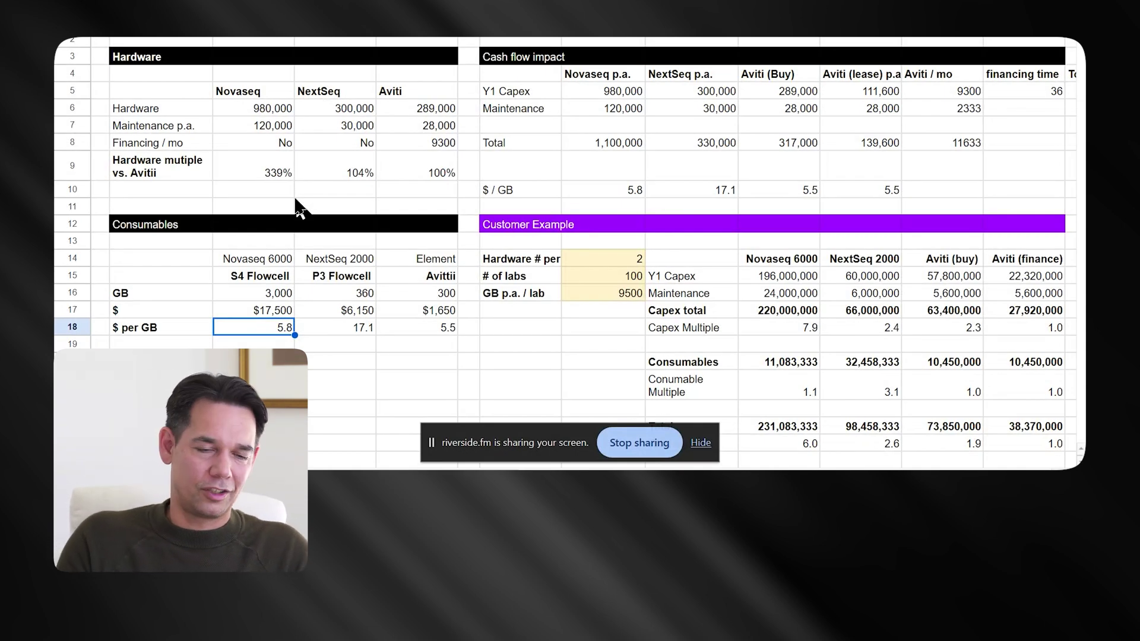
Compare the consumables $ per GB across the Novaseq 6000, NextSeq 2000 and Element columns
key("Left")
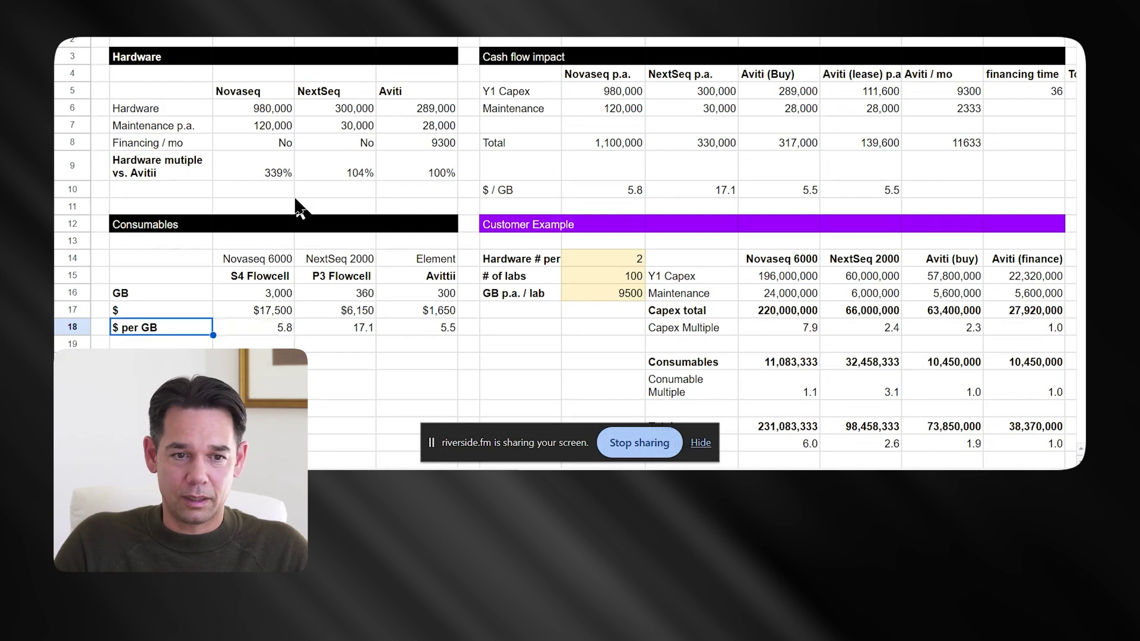
key("Right")
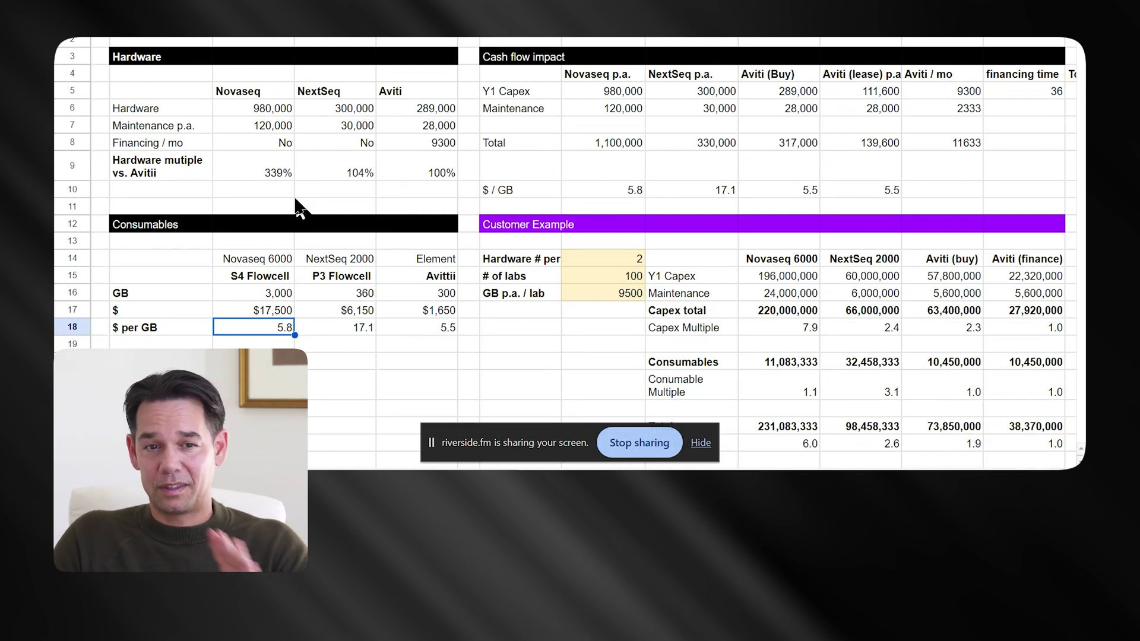
key("Right")
key("Right")
key("Right")
key("Left")
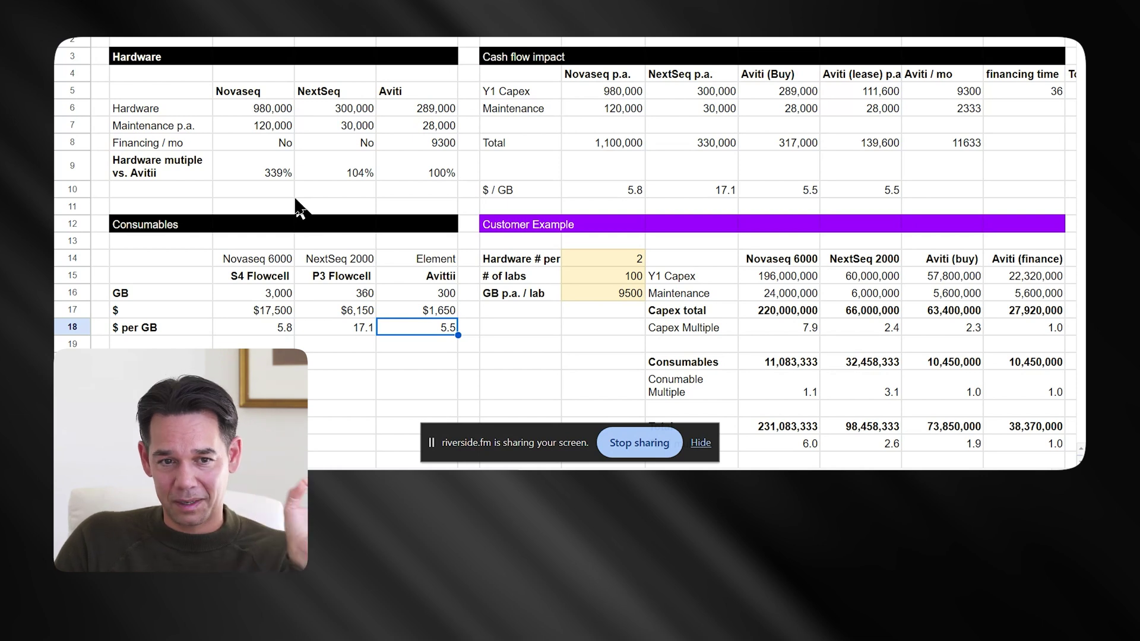
key("Left")
key("Left")
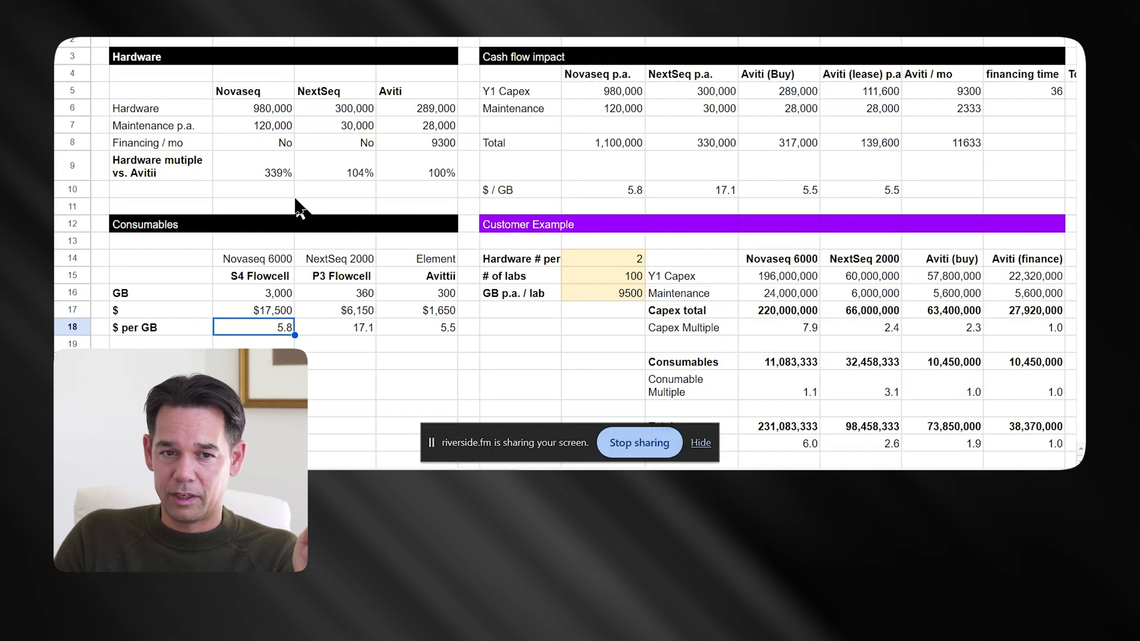
key("Right")
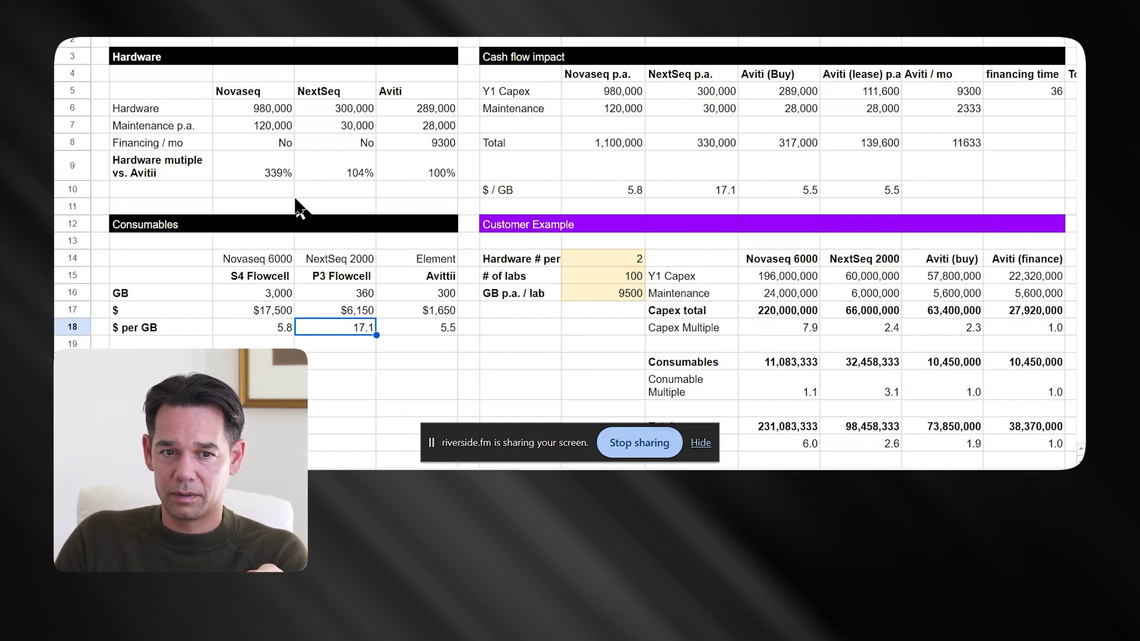
key("Right")
key("Left")
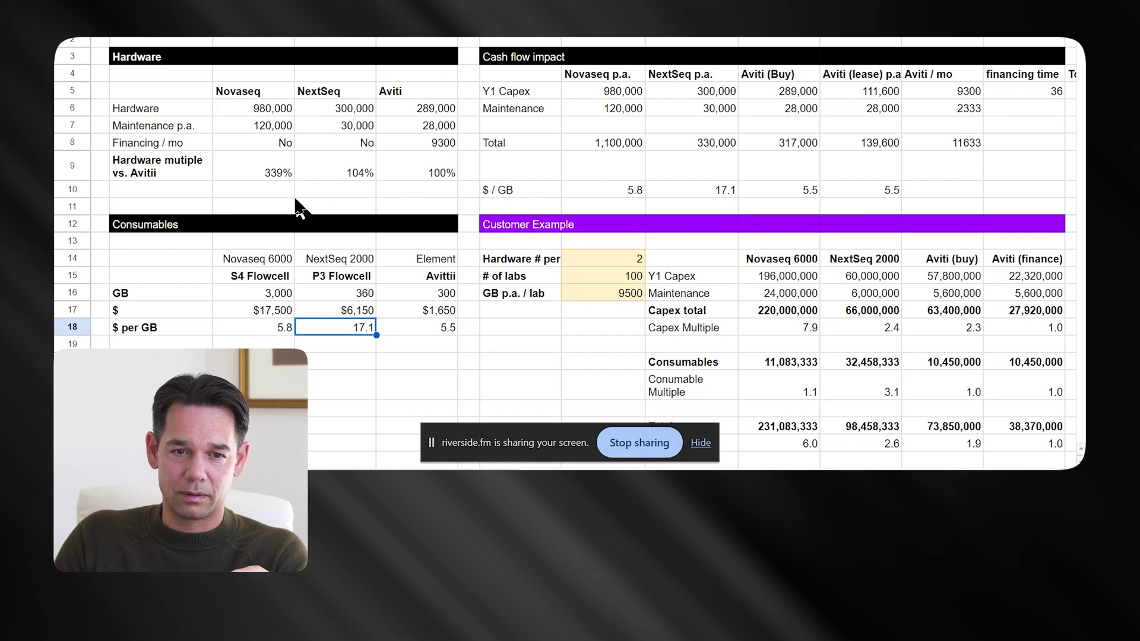
key("Right")
key("Left")
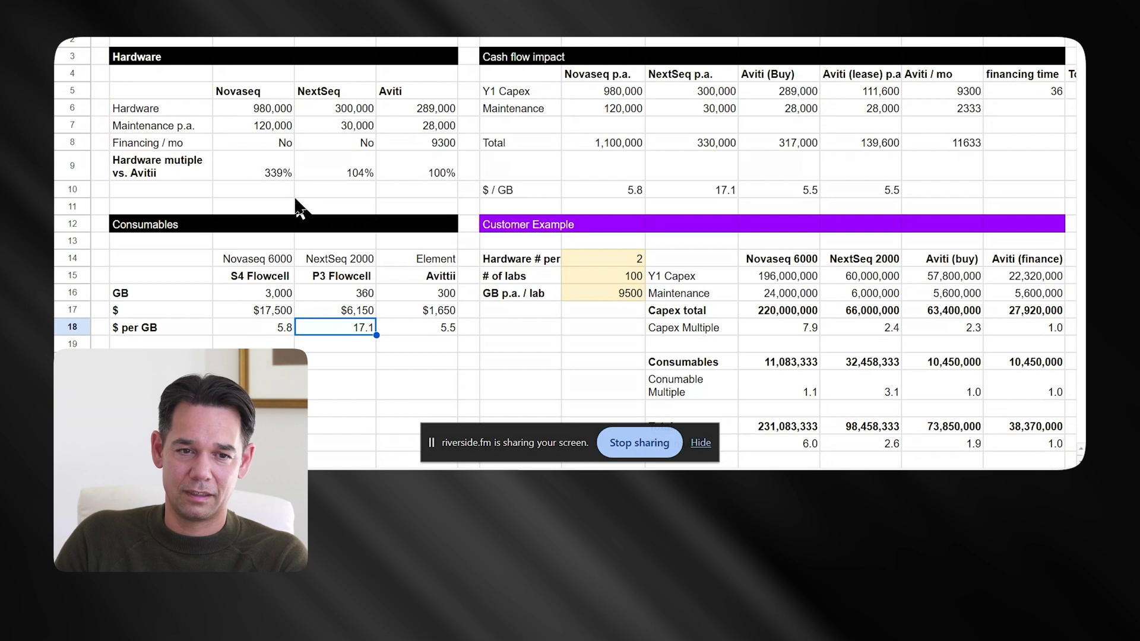
key("Right")
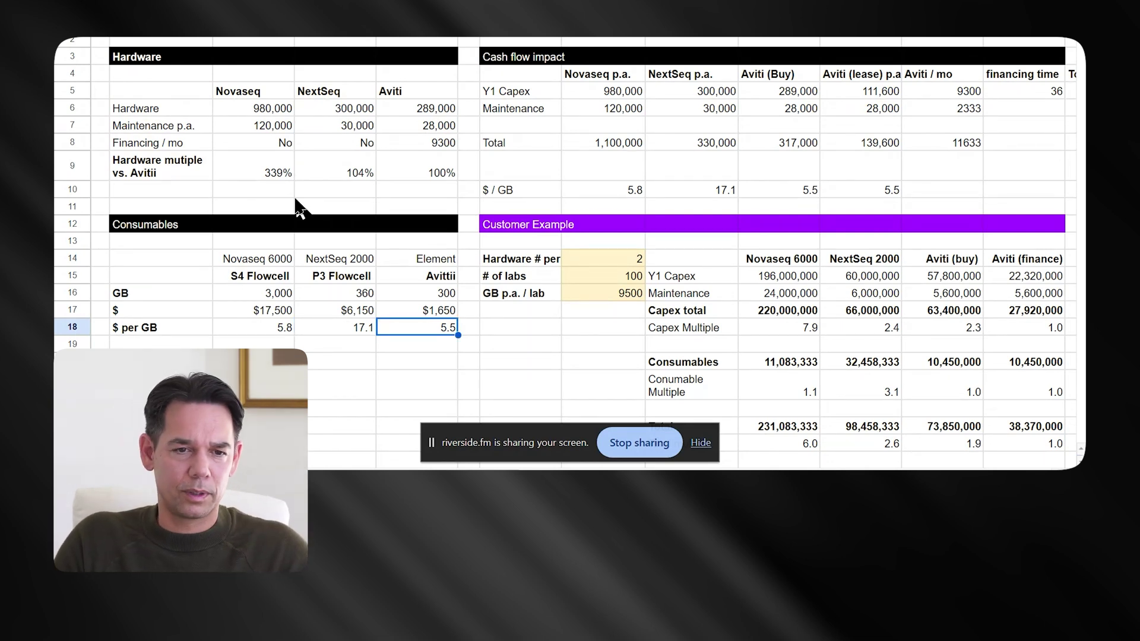
key("Left")
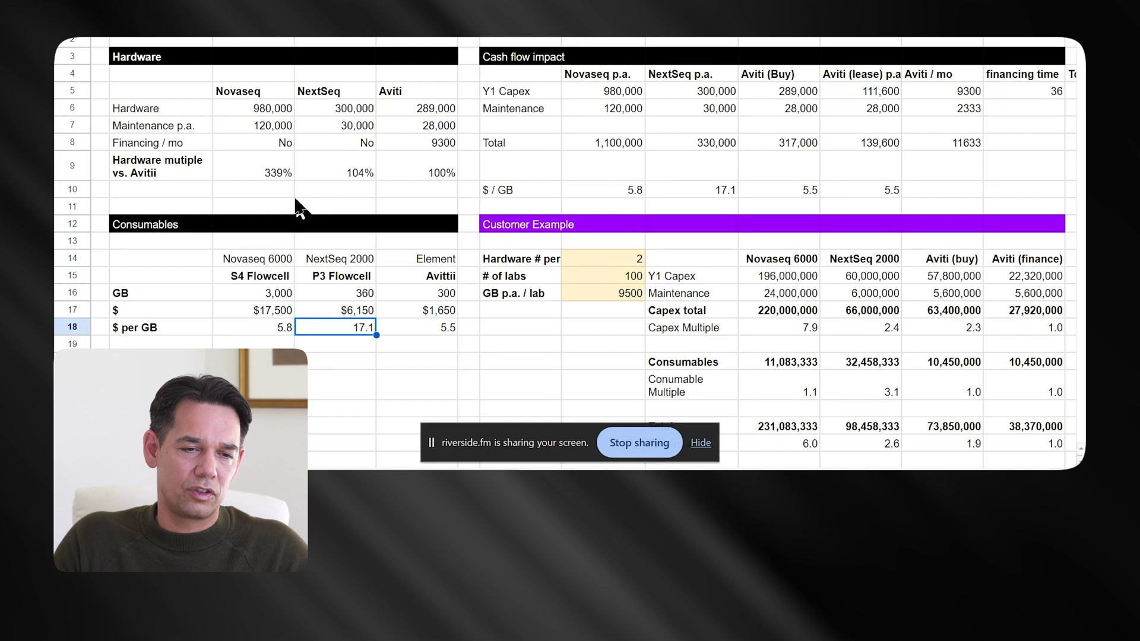
key("Left")
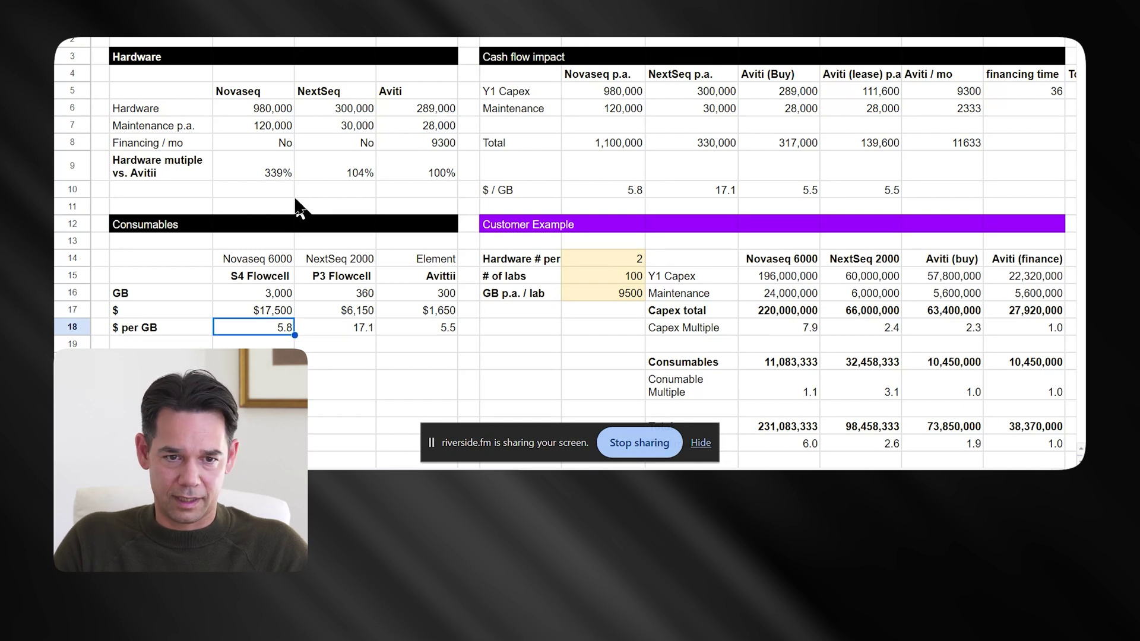
key("Right")
key("Right")
key("Left")
key("Left")
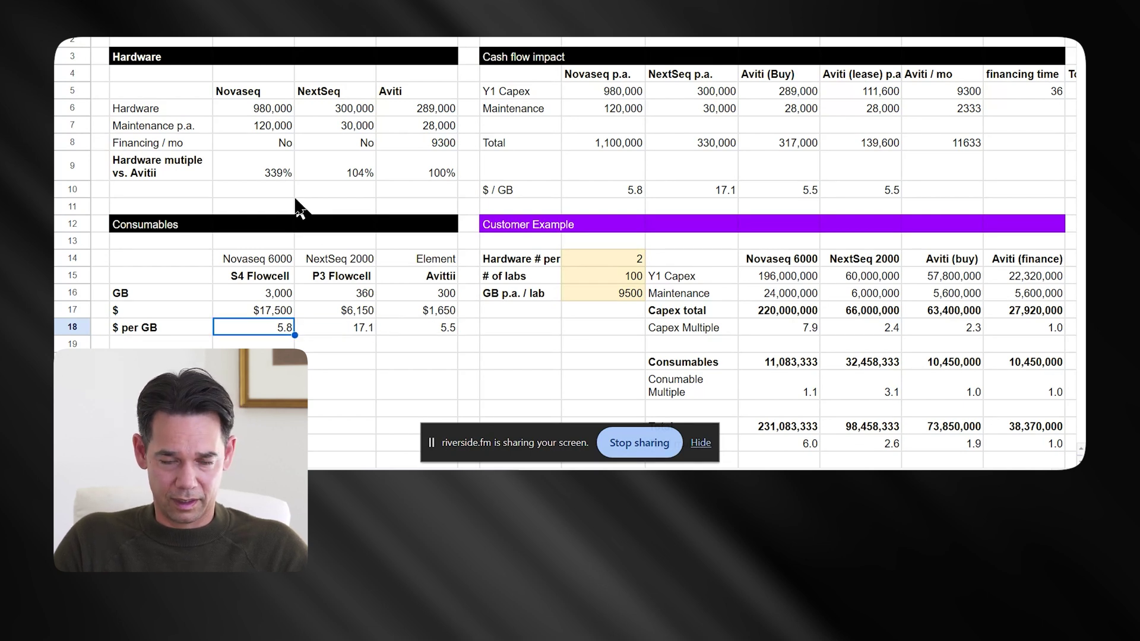
Check the Novaseq hardware price and Aviti hardware multiple against both machines' consumables $ per GB
left_click(260, 171)
left_click(256, 113)
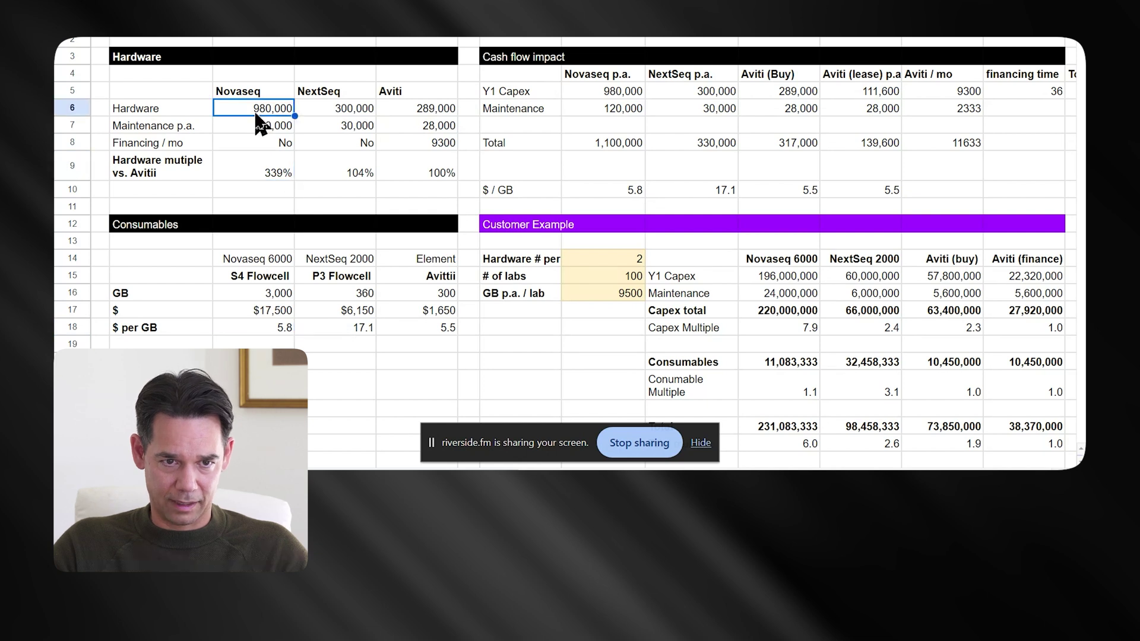
left_click(409, 174)
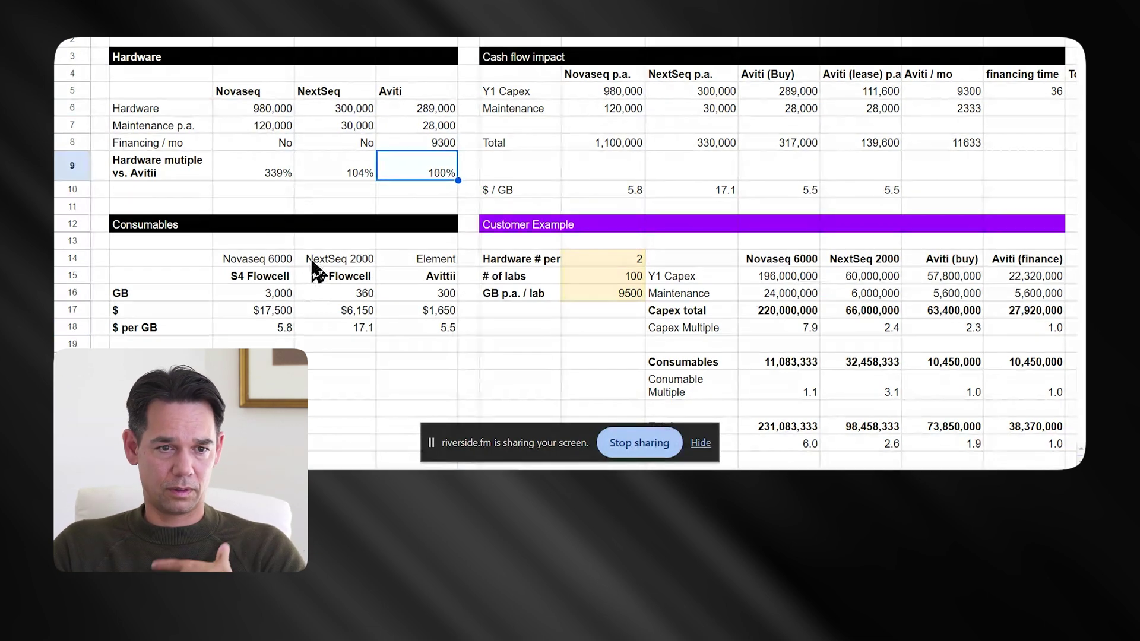
left_click(423, 329)
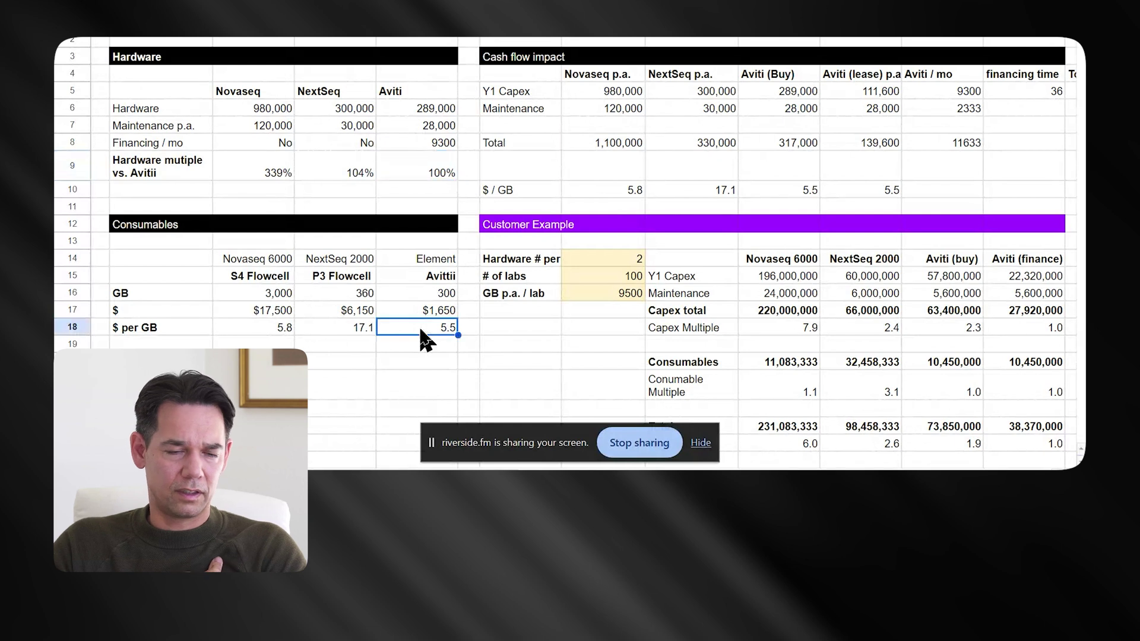
left_click(269, 333)
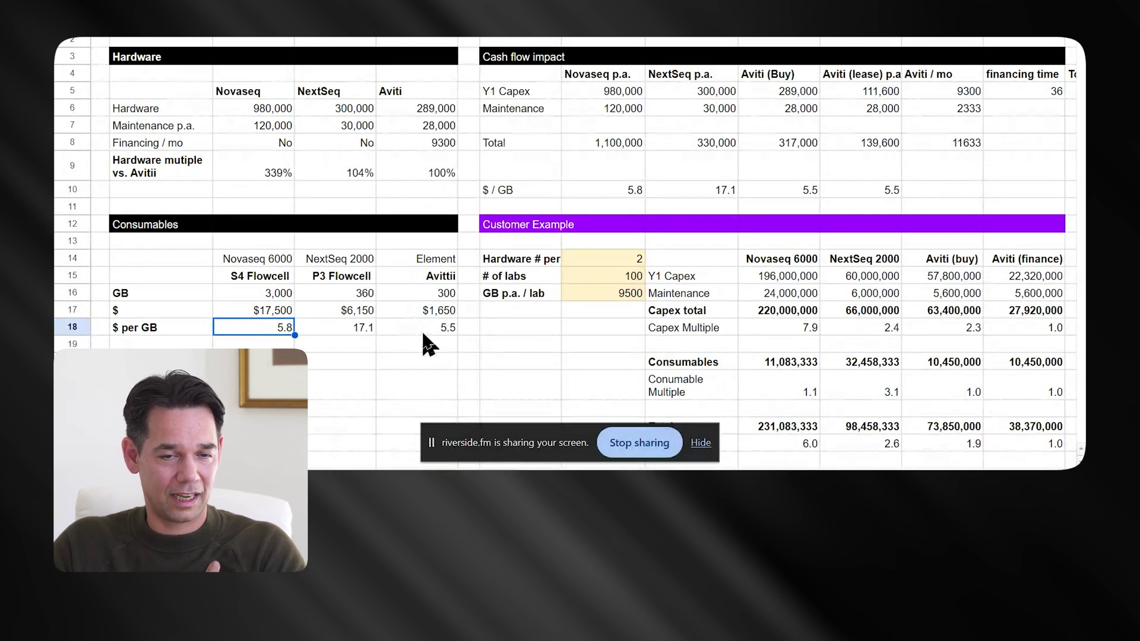
Set the customer example's number of labs to 1
left_click(660, 168)
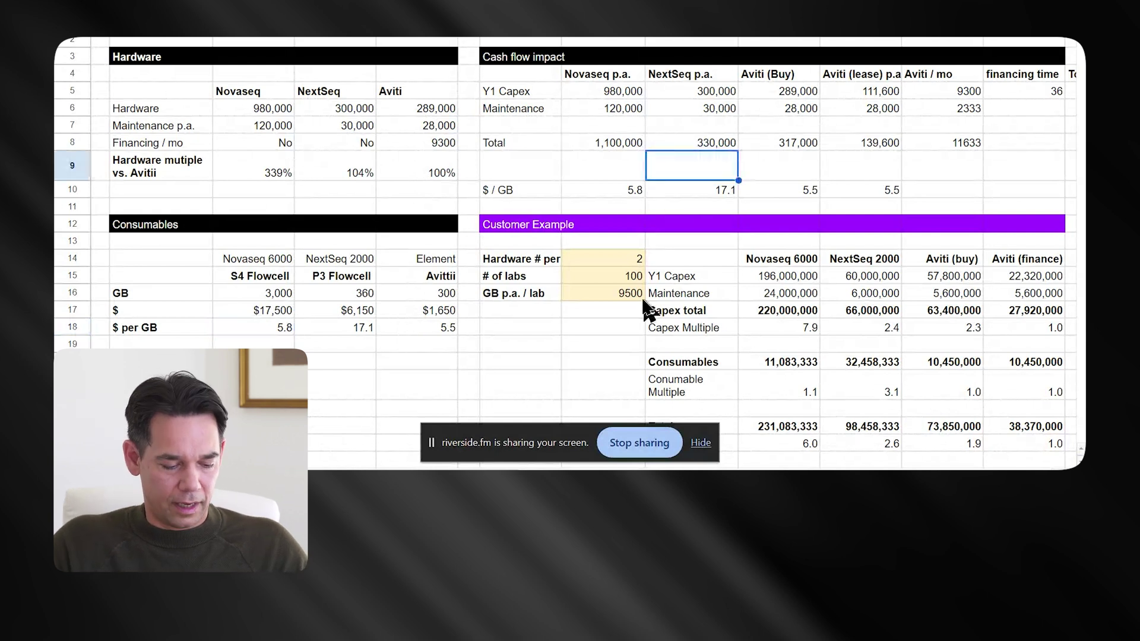
left_click(635, 278)
type("1")
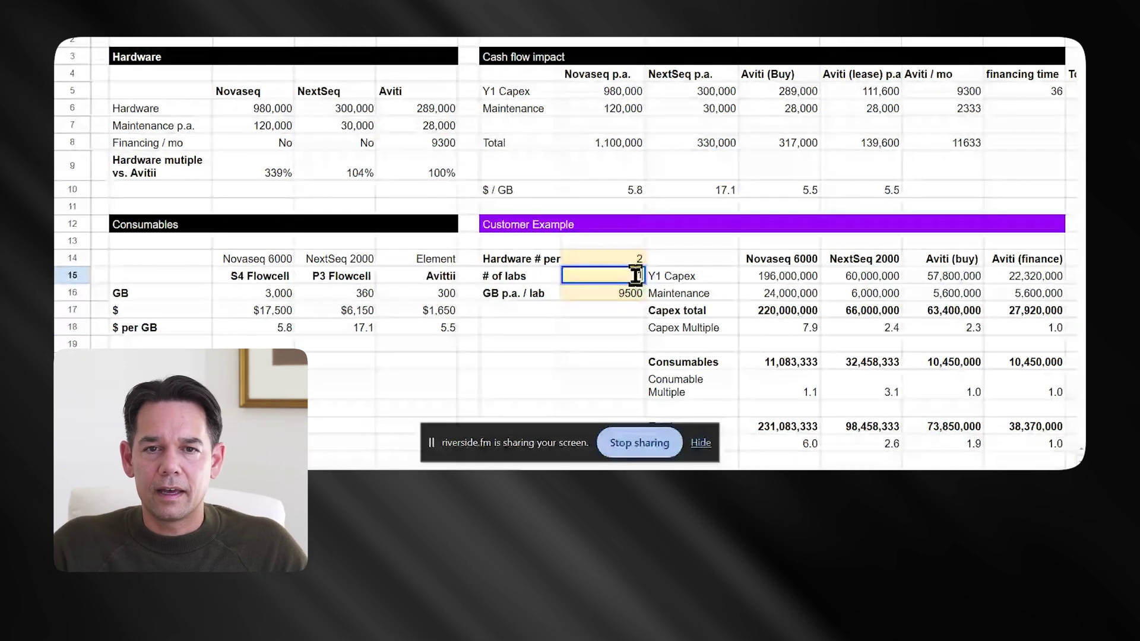
key("Return")
key("Up")
key("Up")
key("Up")
key("Up")
key("Up")
key("Up")
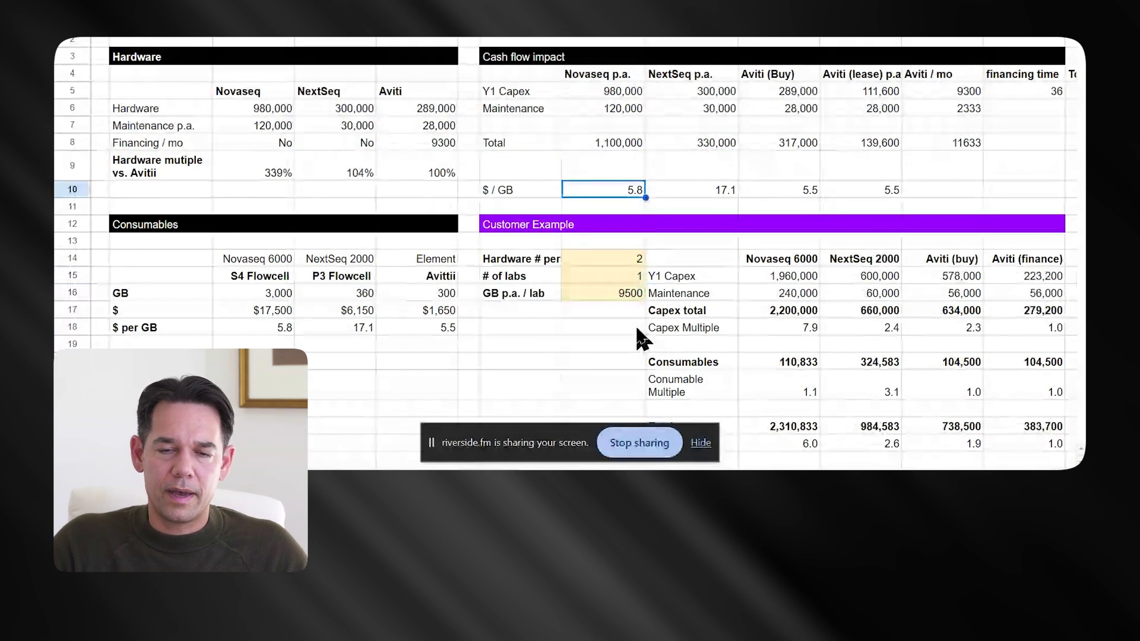
Look across the customer example's cost columns for Novaseq 6000, NextSeq 2000, Aviti (buy) and Aviti (finance)
left_click(767, 297)
key("Right")
key("Right")
key("Right")
key("Right")
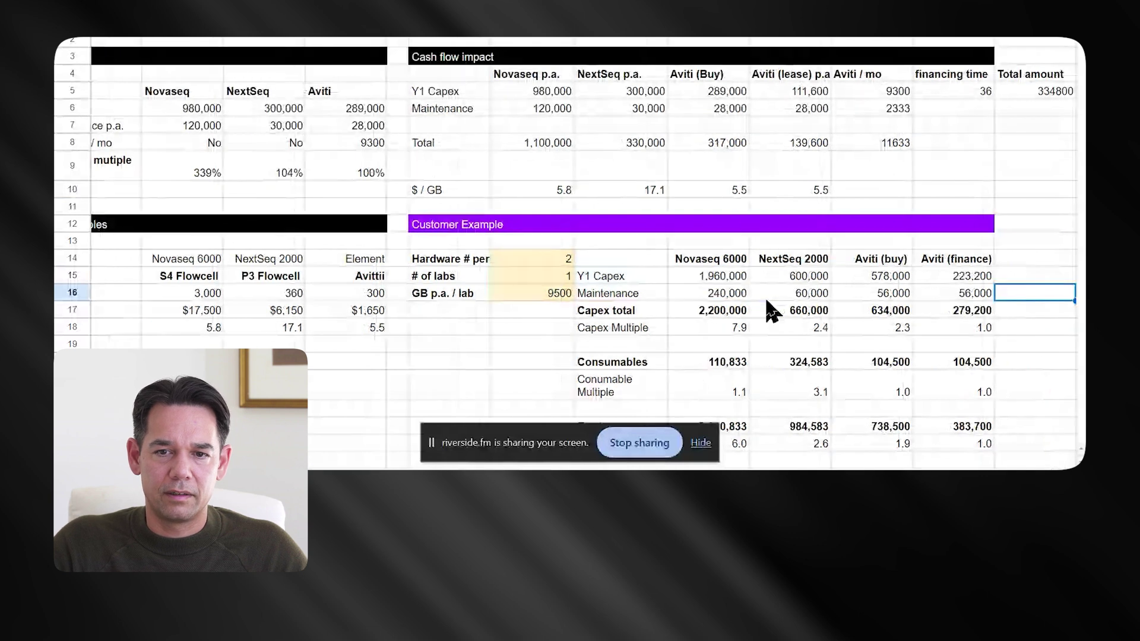
key("Left")
key("Left")
key("Left")
key("Left")
key("Up")
key("Up")
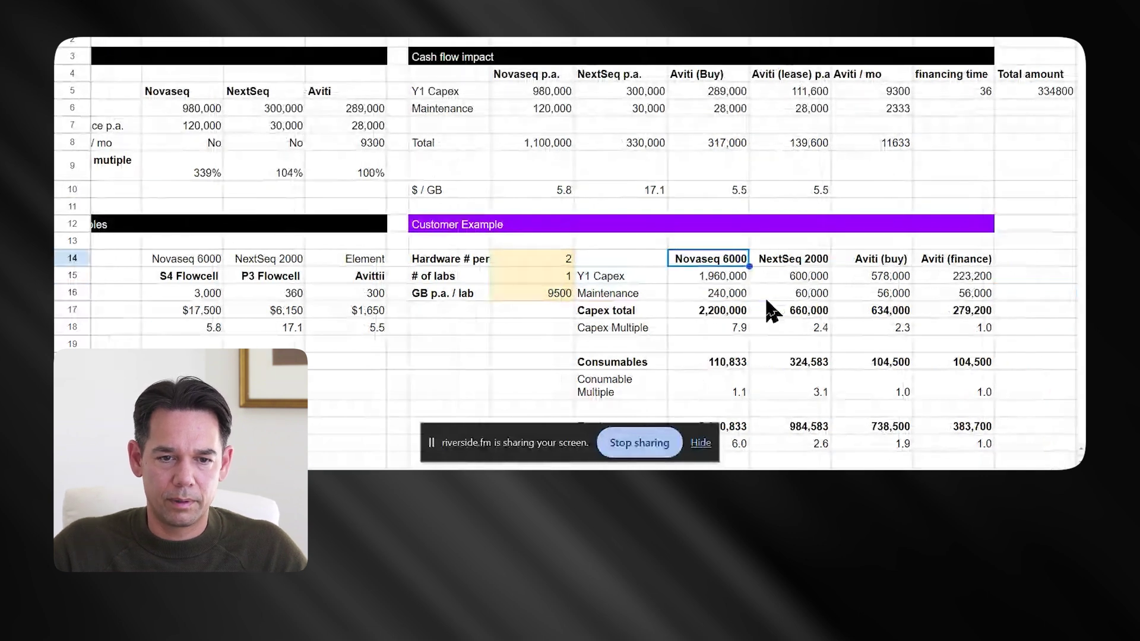
key("Down")
key("Down")
key("Down")
key("Down")
Move the screen-sharing bar off the customer example's totals and review its hardware, labs and GB p.a. per lab inputs
left_click_drag(418, 423, 247, 136)
scroll(534, 238, "down", 2)
left_click(559, 231)
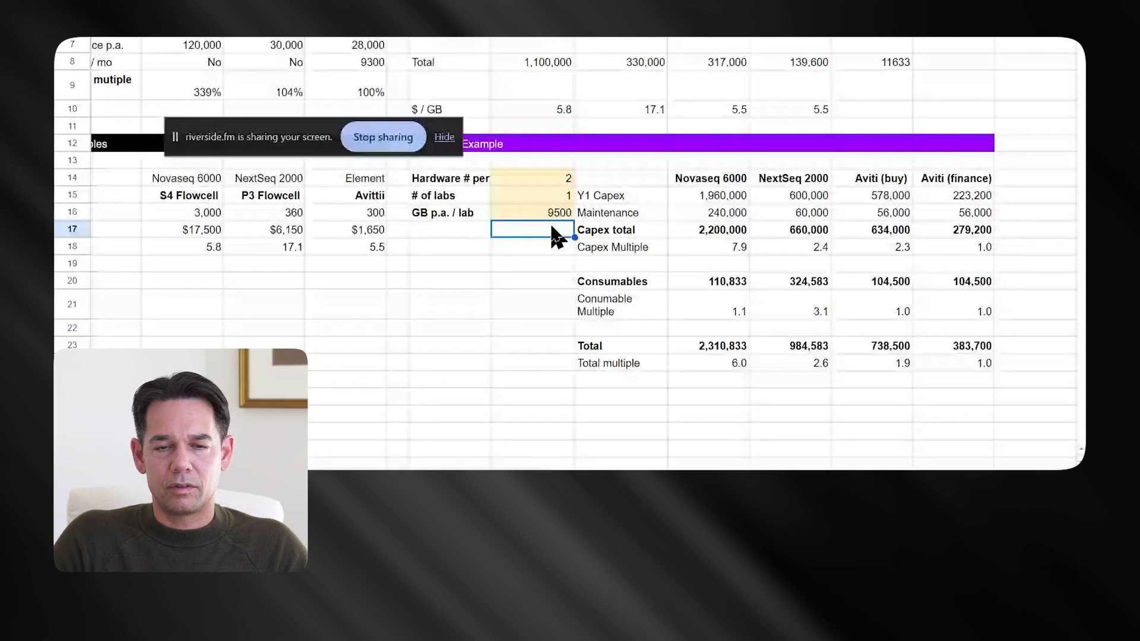
key("Up")
key("Up")
key("Up")
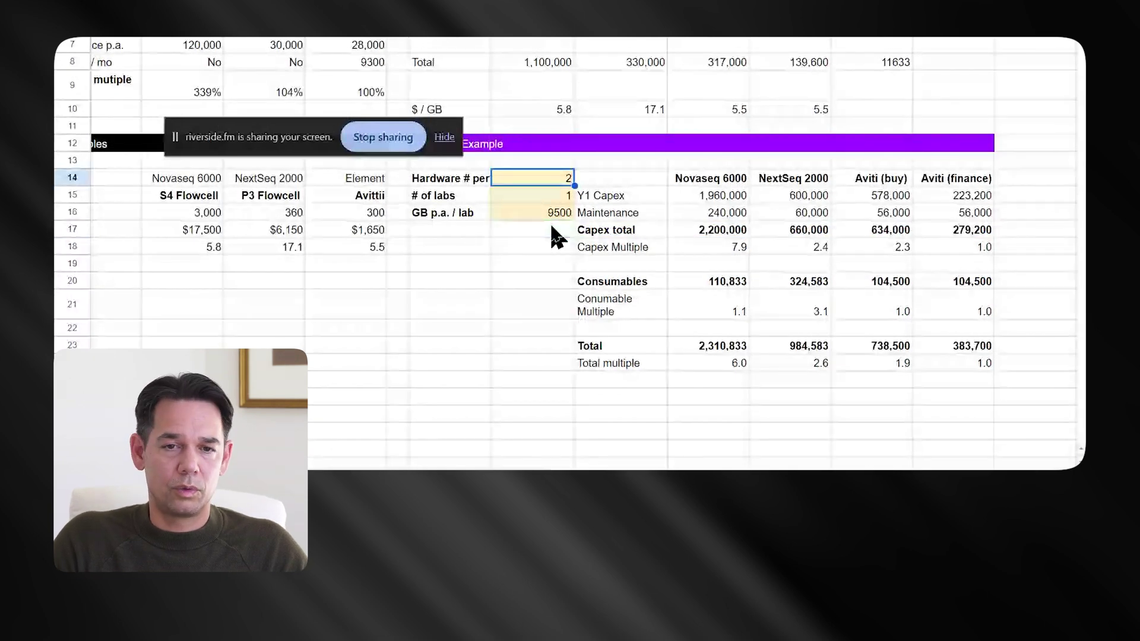
key("Down")
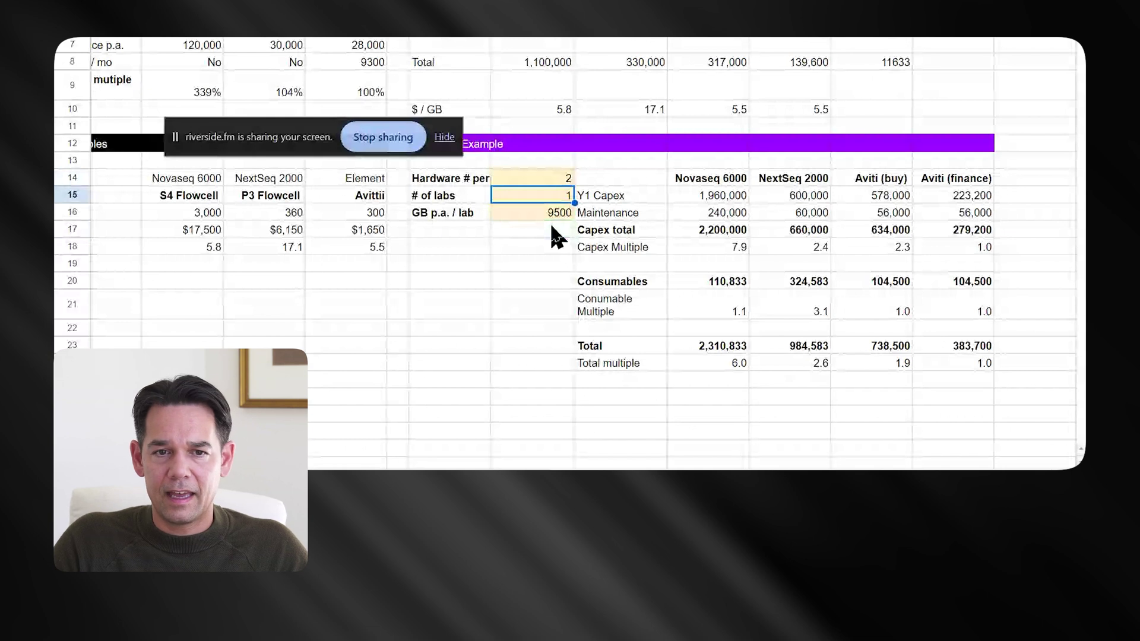
key("Down")
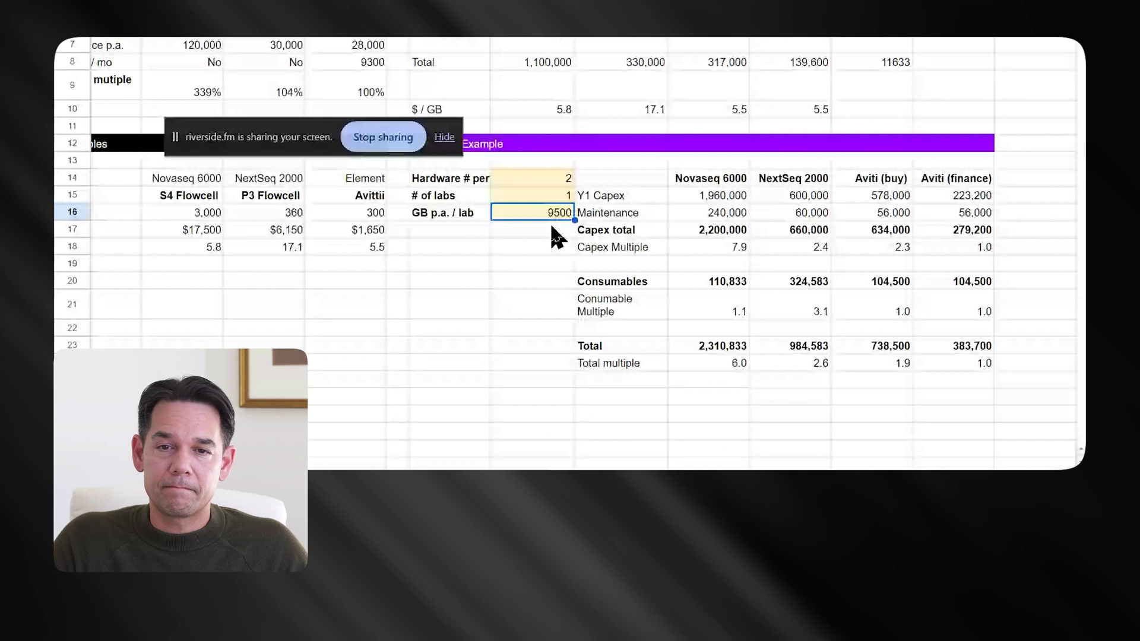
key("Right")
key("Right")
key("Right")
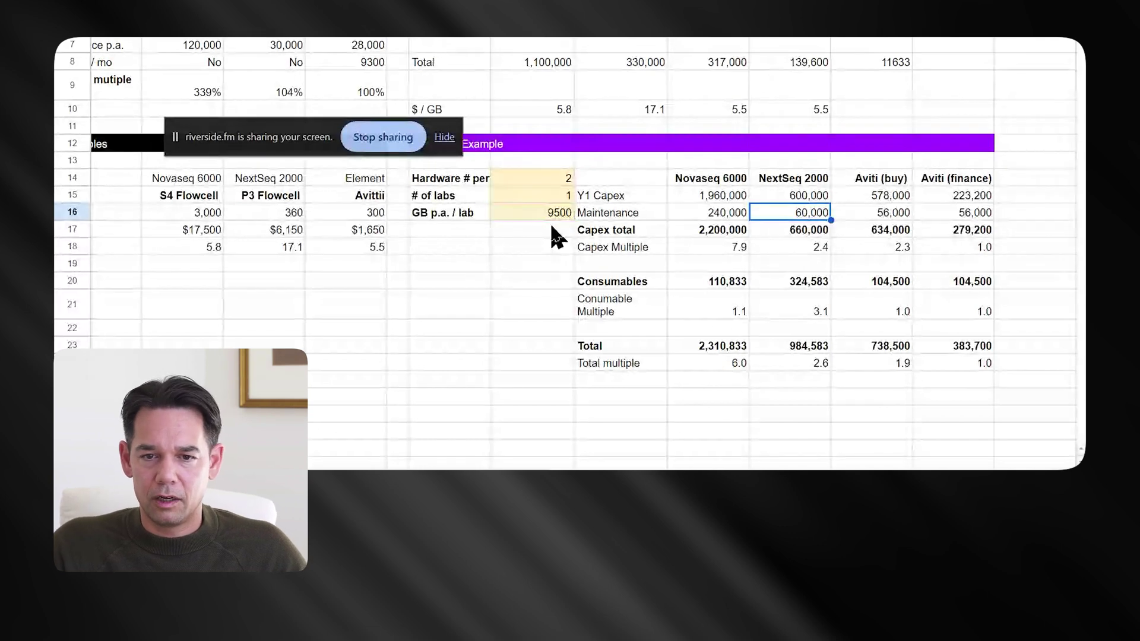
Compare the customer example's Total row across Novaseq 6000, NextSeq 2000, Aviti (buy) and Aviti (finance)
left_click(714, 349)
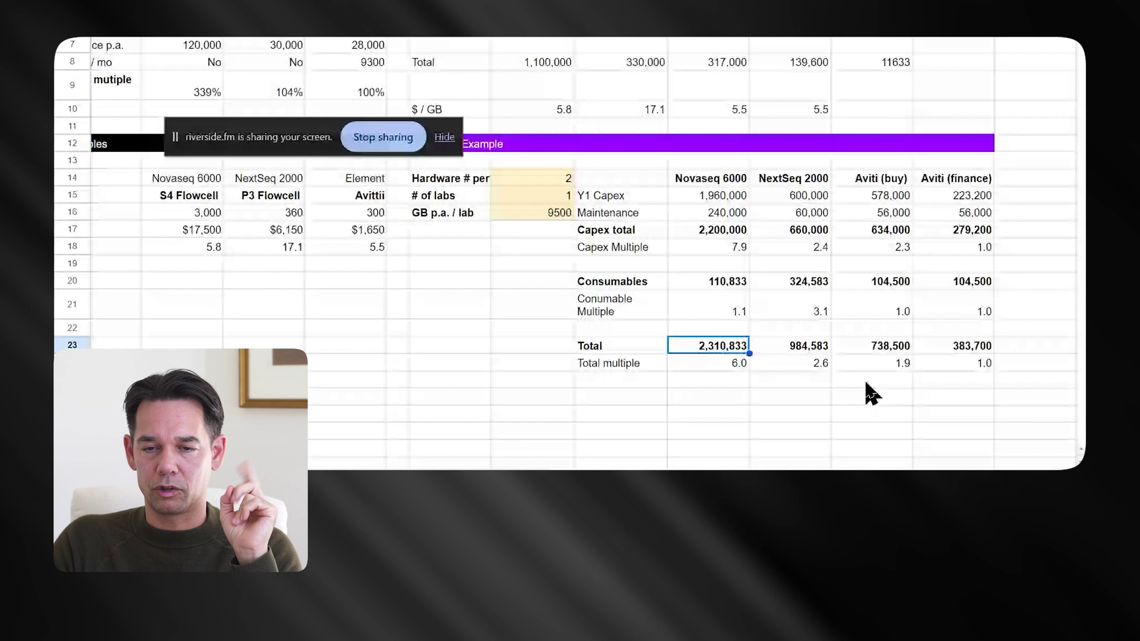
key("Right")
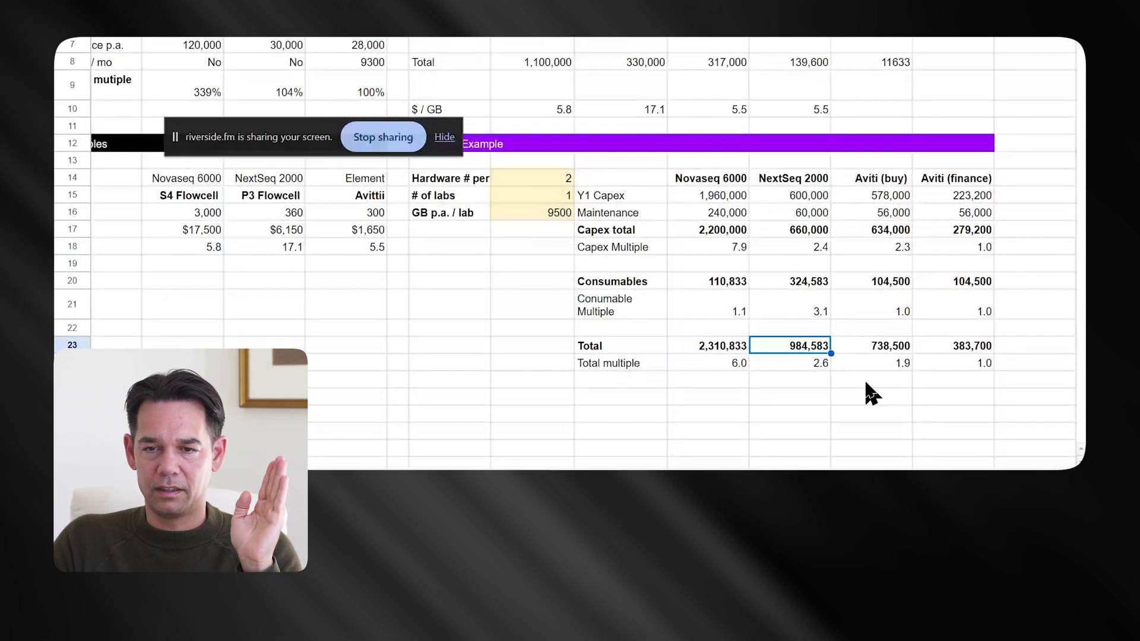
key("Right")
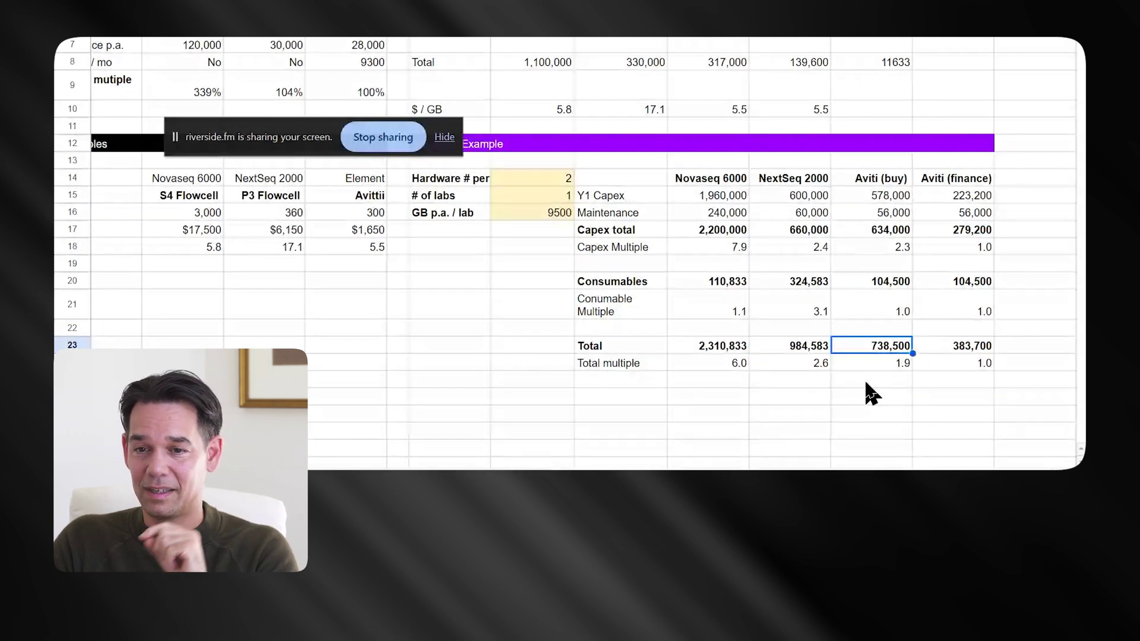
key("Right")
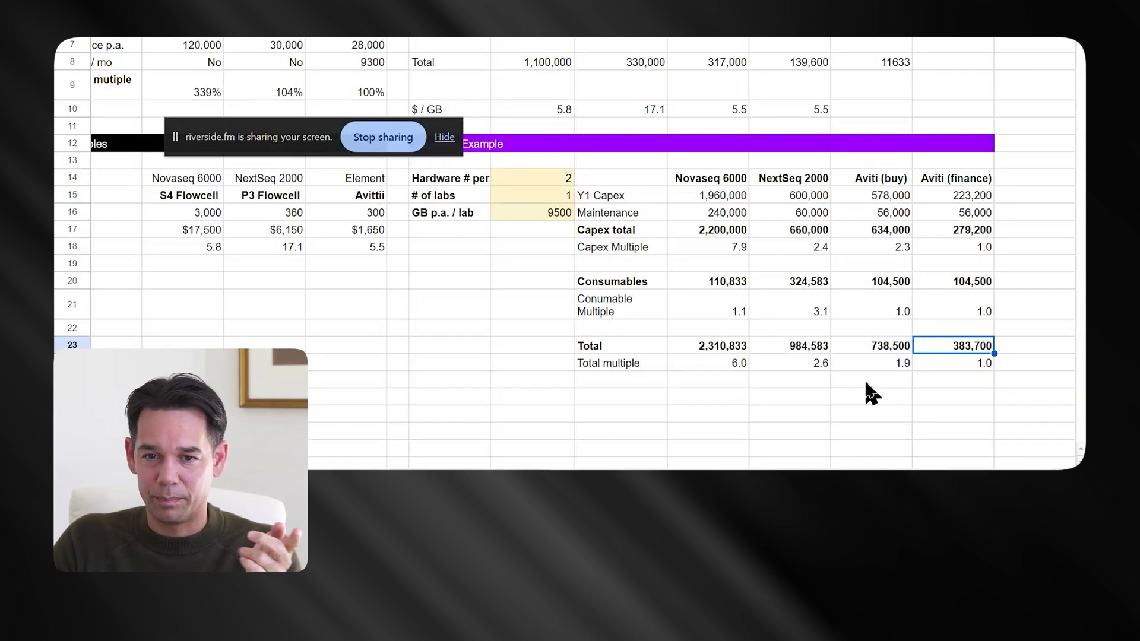
key("Left")
key("Left")
key("Left")
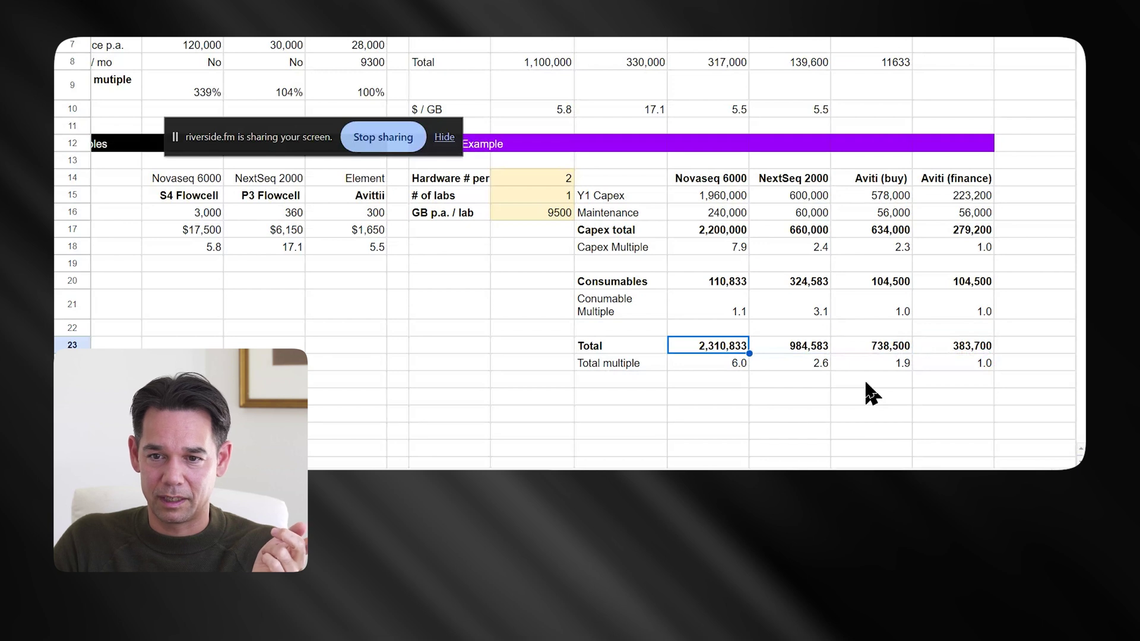
key("Right")
key("Right")
key("Right")
key("Left")
key("Left")
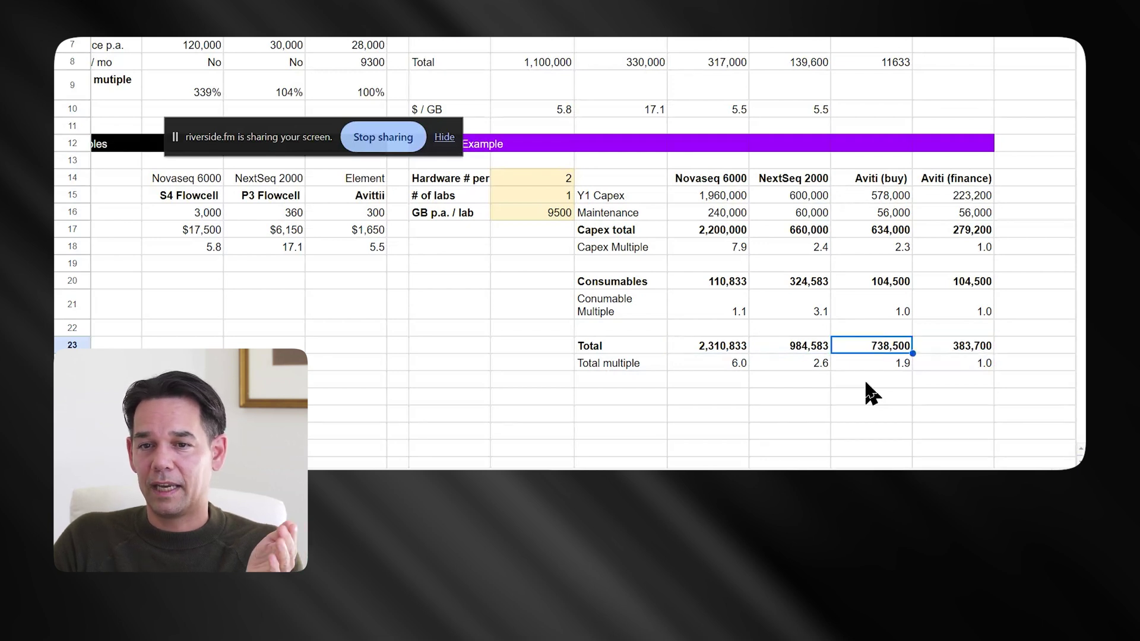
Compare the customer example's consumables cost for NextSeq 2000 with Aviti (buy)
key("Up")
key("Up")
key("Up")
key("Up")
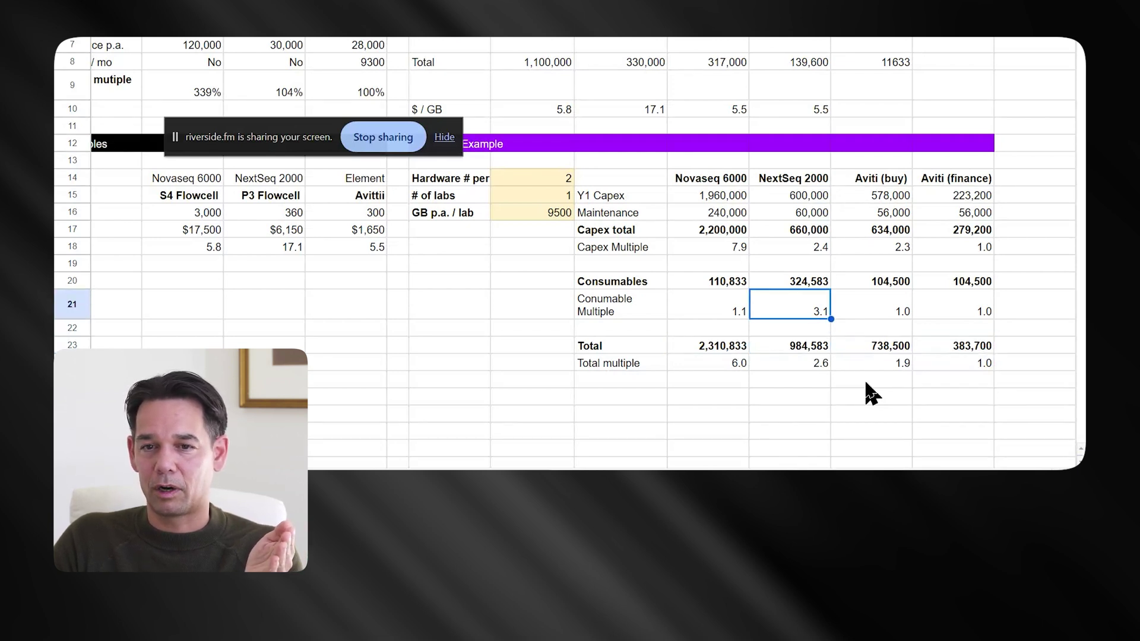
key("Down")
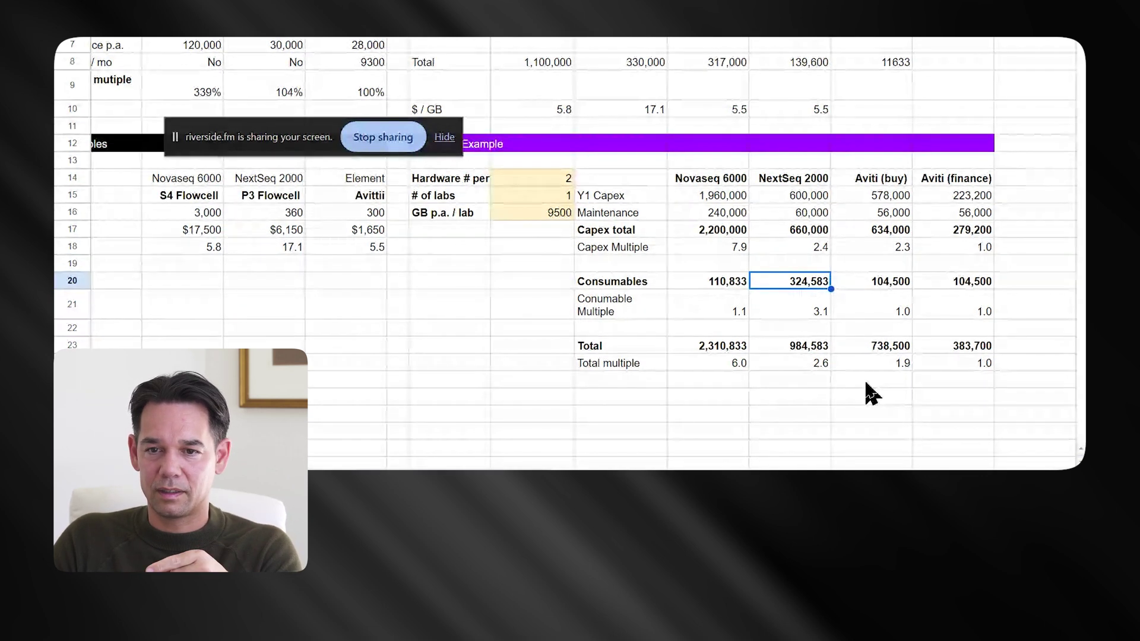
key("Right")
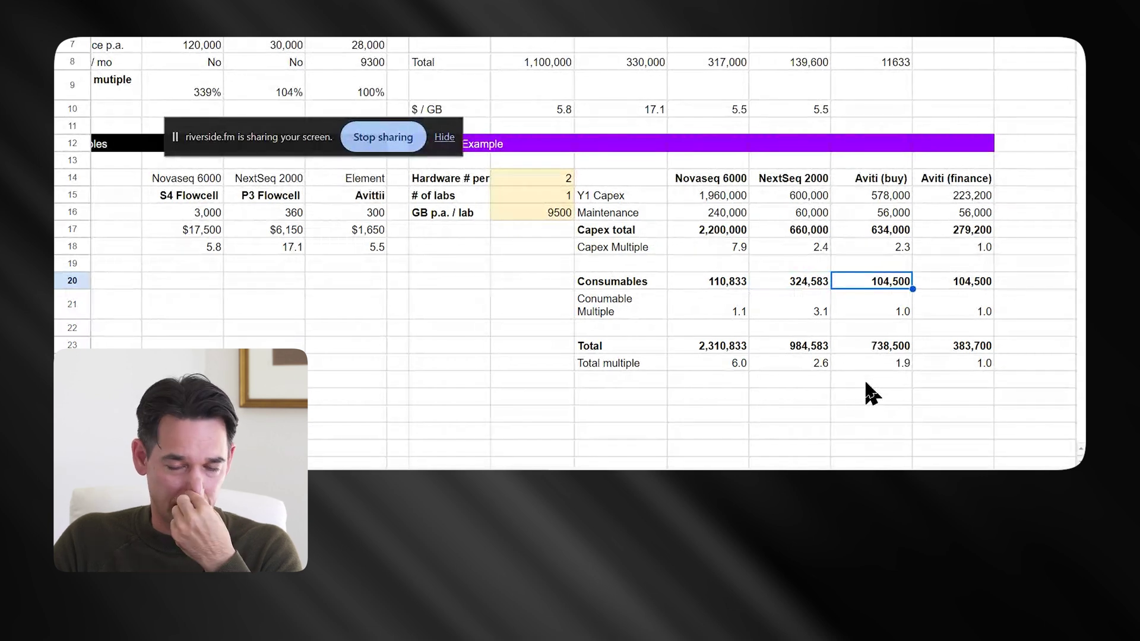
key("Left")
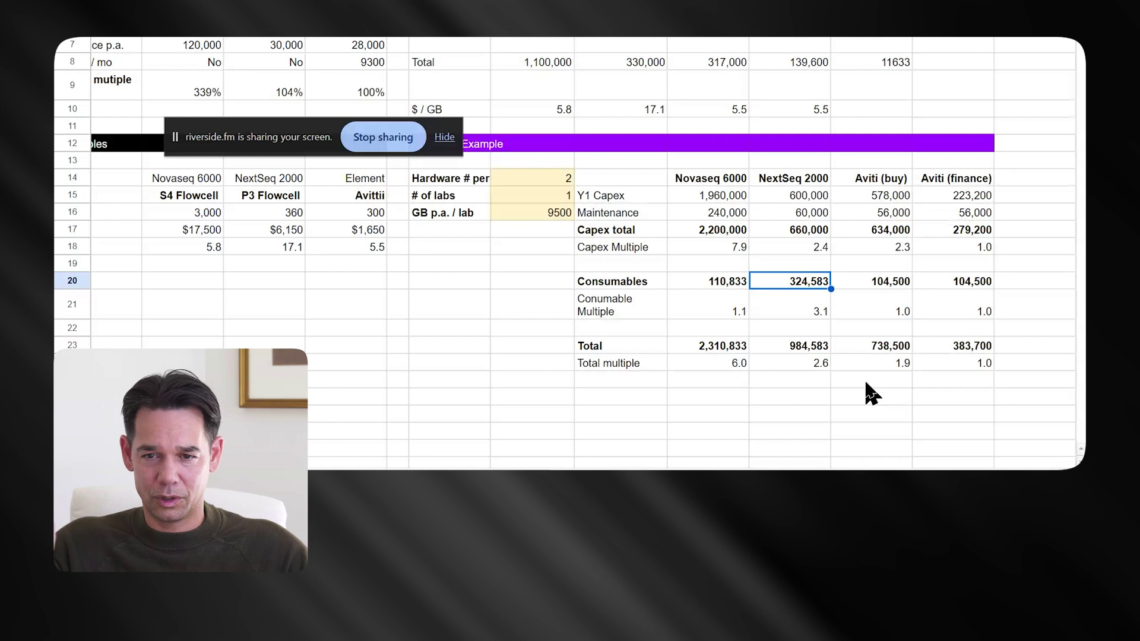
Check the Aviti (finance) total against the NextSeq 2000 and Novaseq 6000 totals
key("Down")
key("Down")
key("Down")
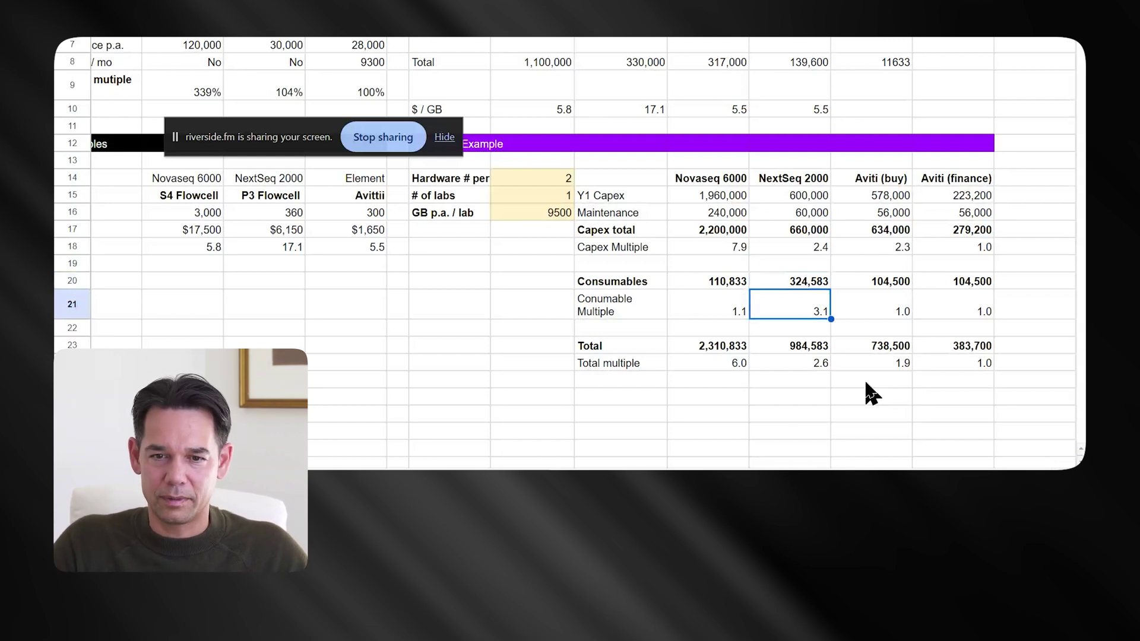
key("Right")
key("Right")
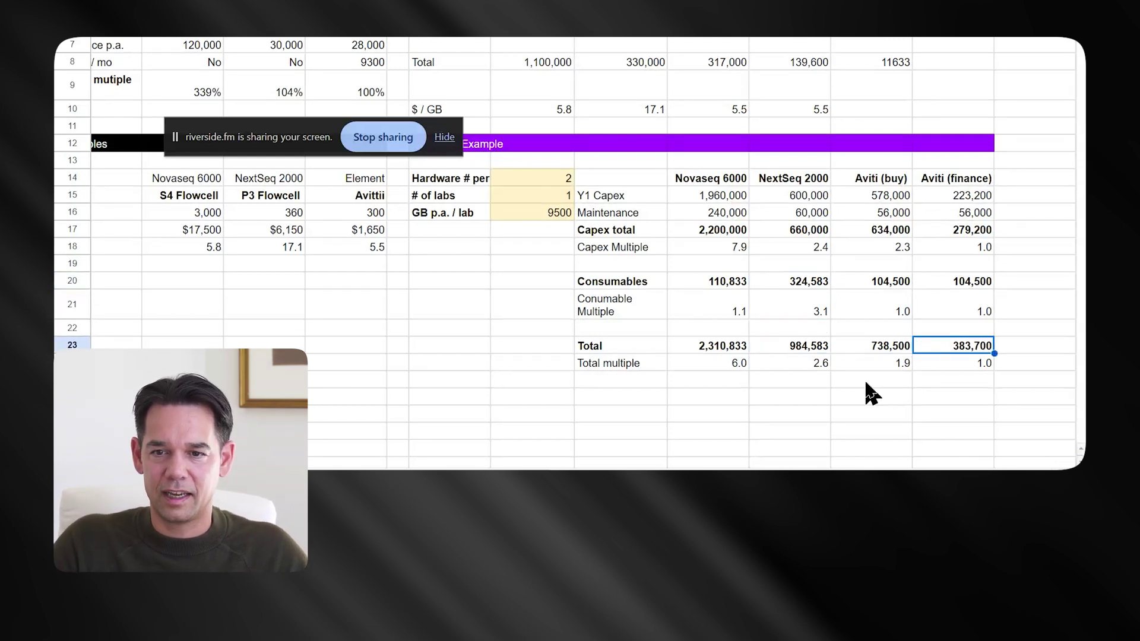
key("Left")
key("Left")
key("Right")
key("Right")
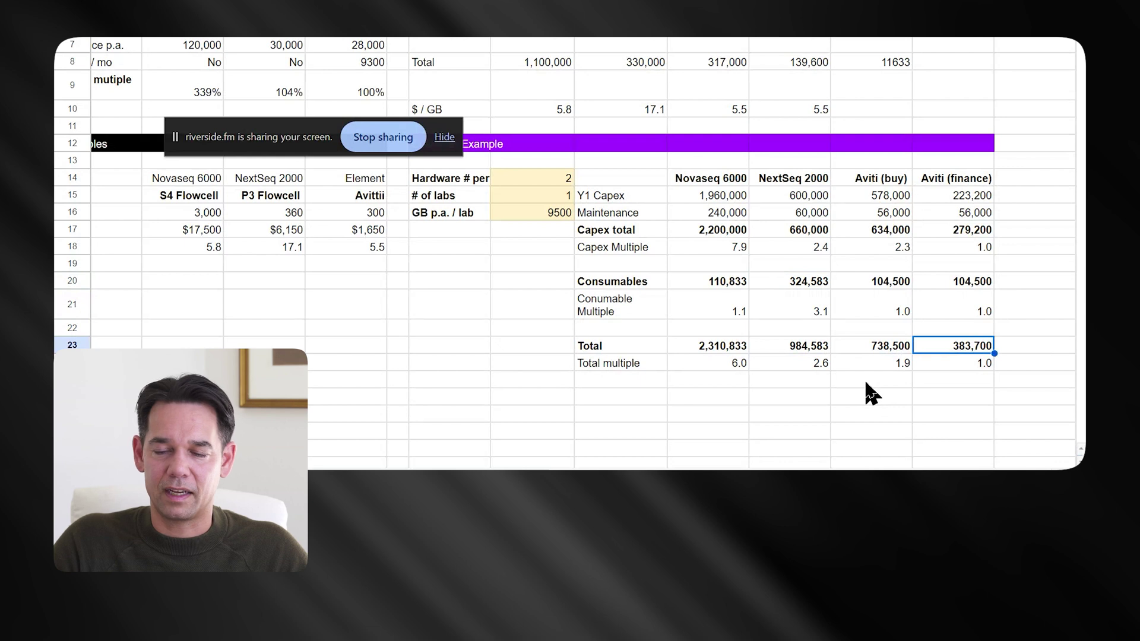
key("Left")
key("Left")
key("Left")
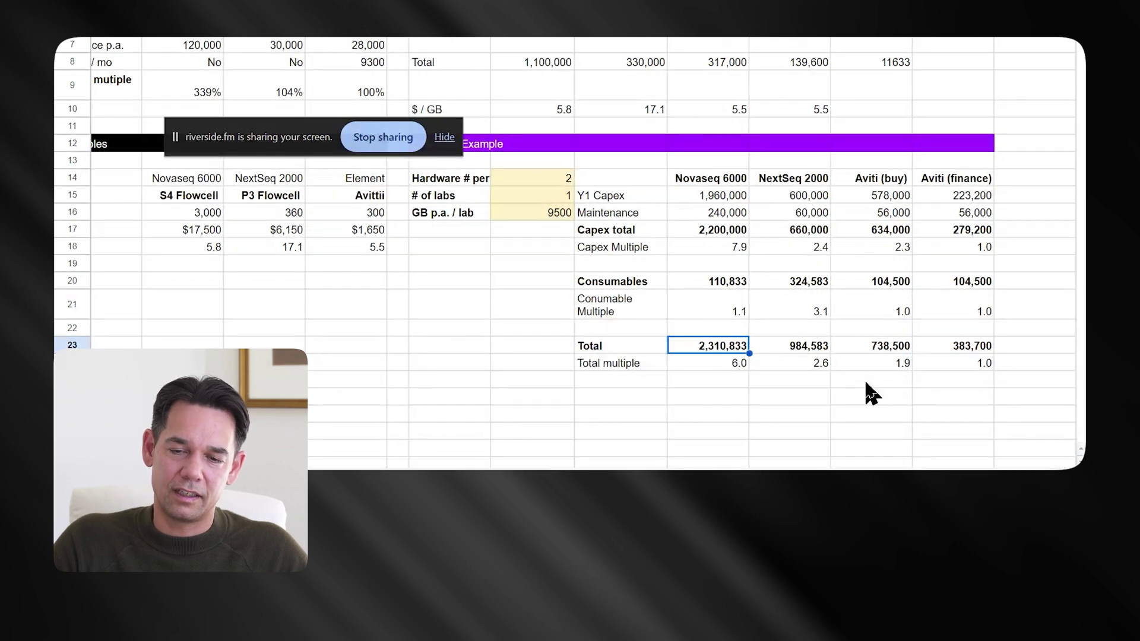
key("Right")
key("Right")
key("Right")
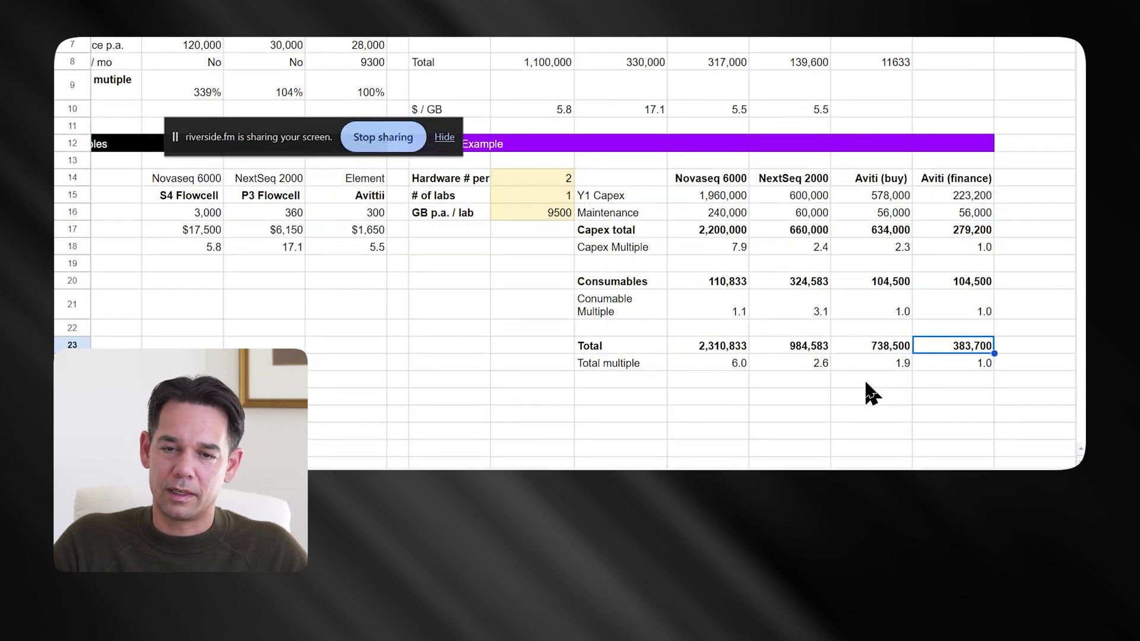
key("Left")
key("Left")
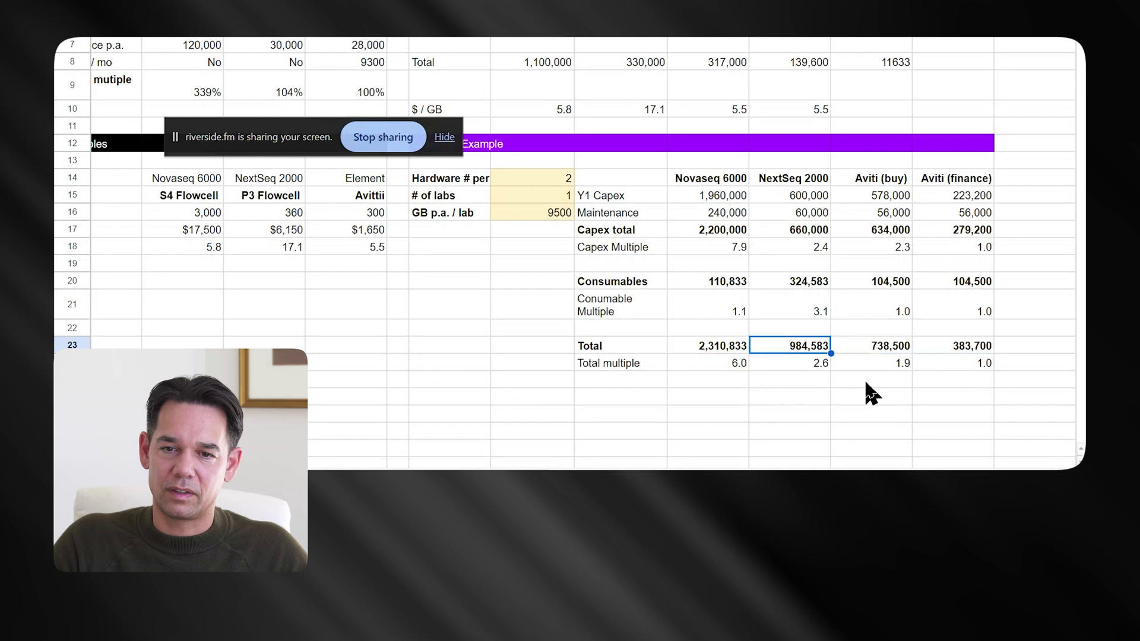
Return to the Consumables row and recheck NextSeq 2000 against Aviti (buy)
key("Up")
key("Up")
key("Up")
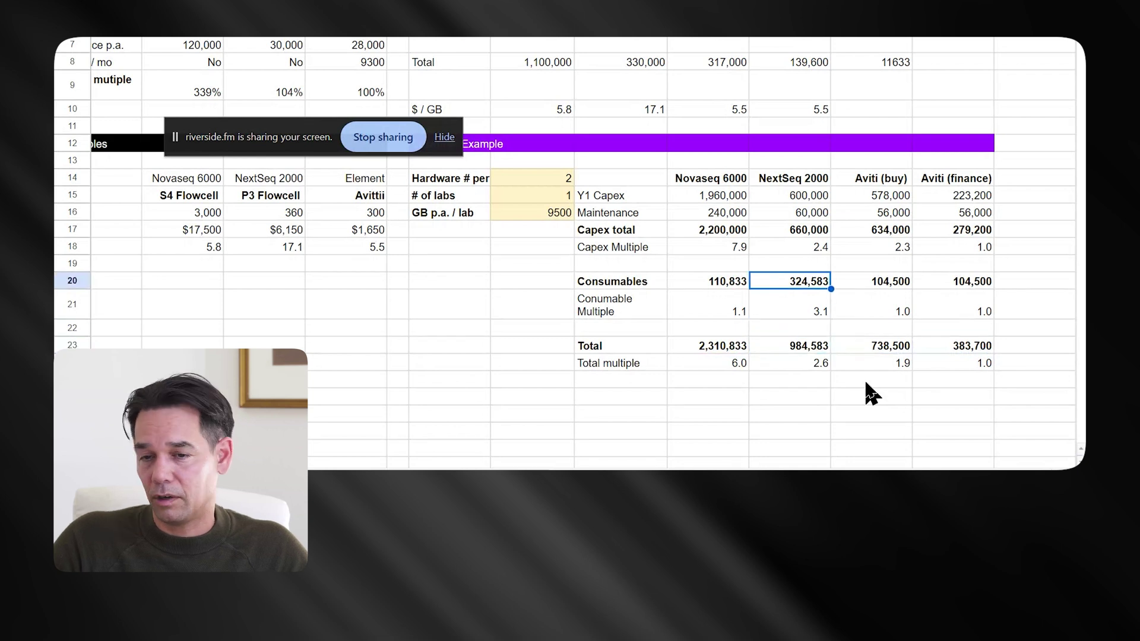
key("Right")
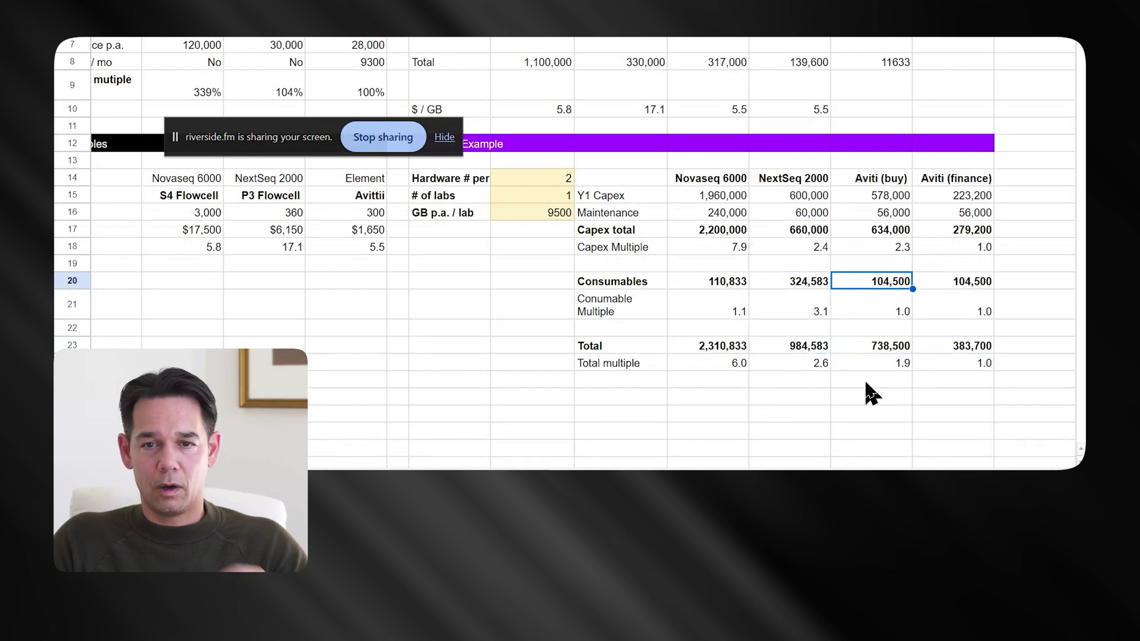
key("Left")
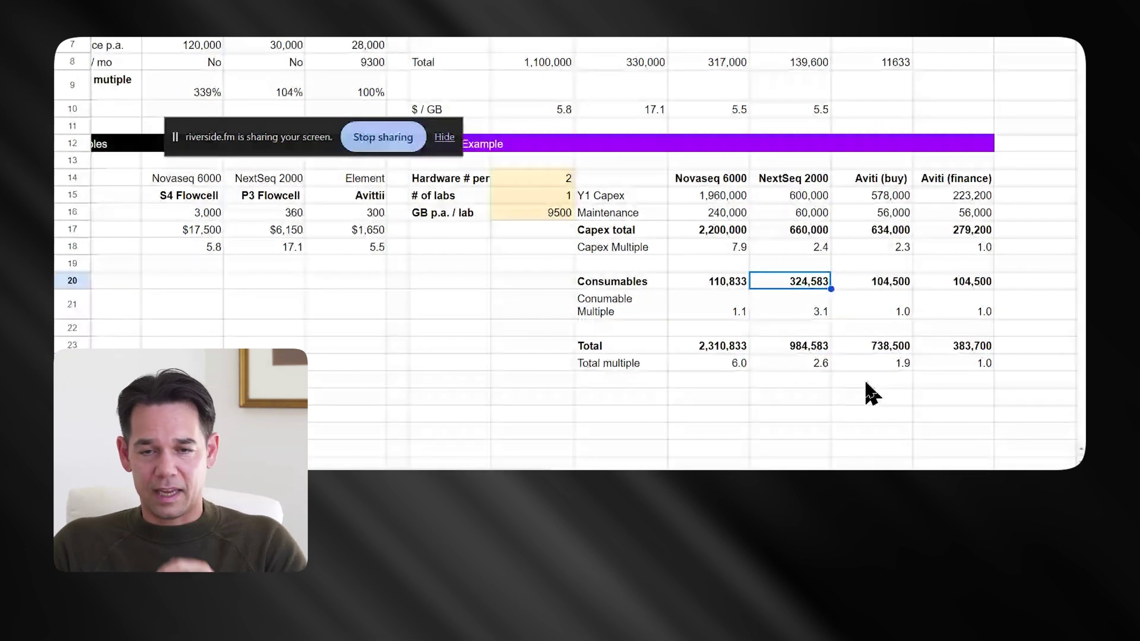